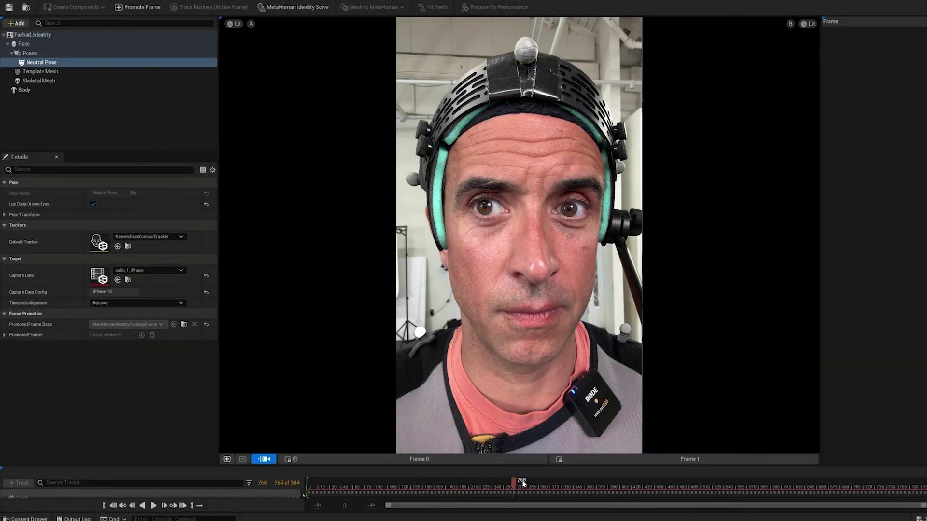
# - Read the MetaHuman Identity documentation from the introduction through the Capture Data (Mesh) section
pyautogui.moveTo(586, 482); pyautogui.dragTo(630, 483)
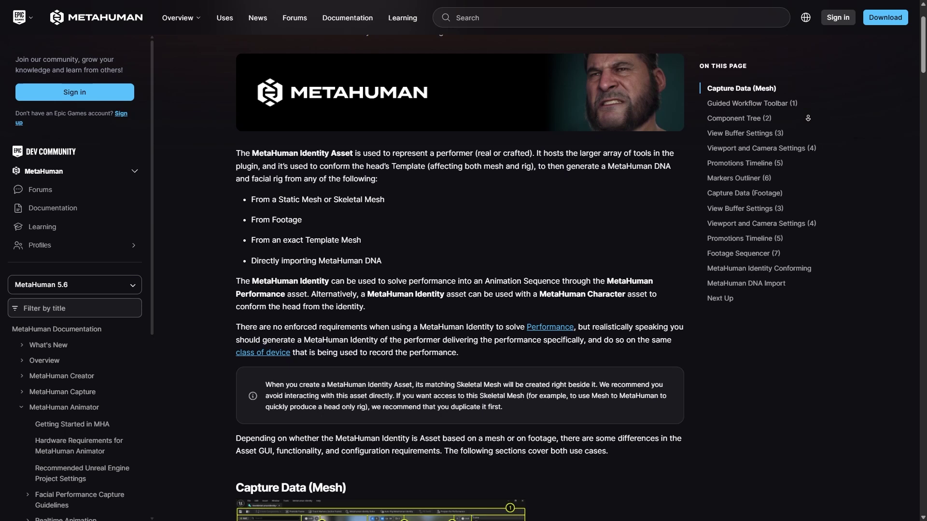
pyautogui.scroll(-6, 808, 118)
pyautogui.scroll(-5, 807, 117)
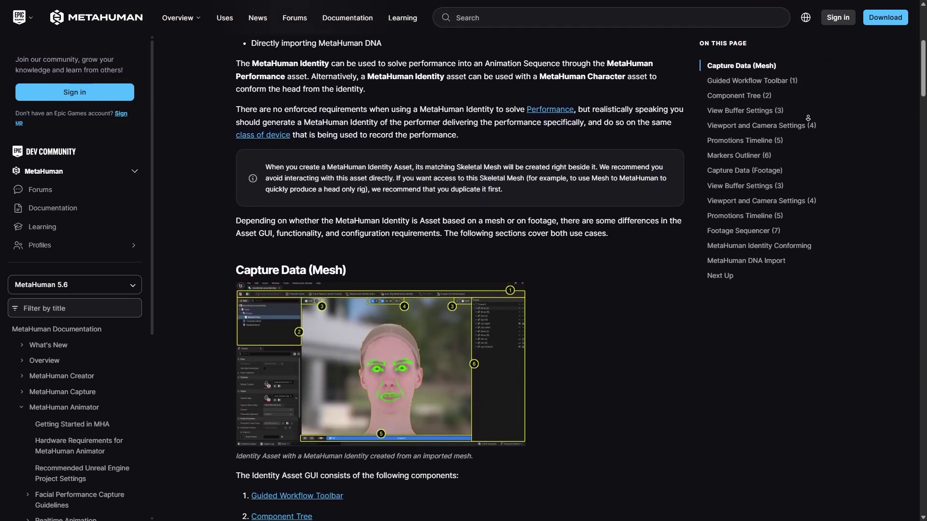
pyautogui.scroll(-5, 807, 117)
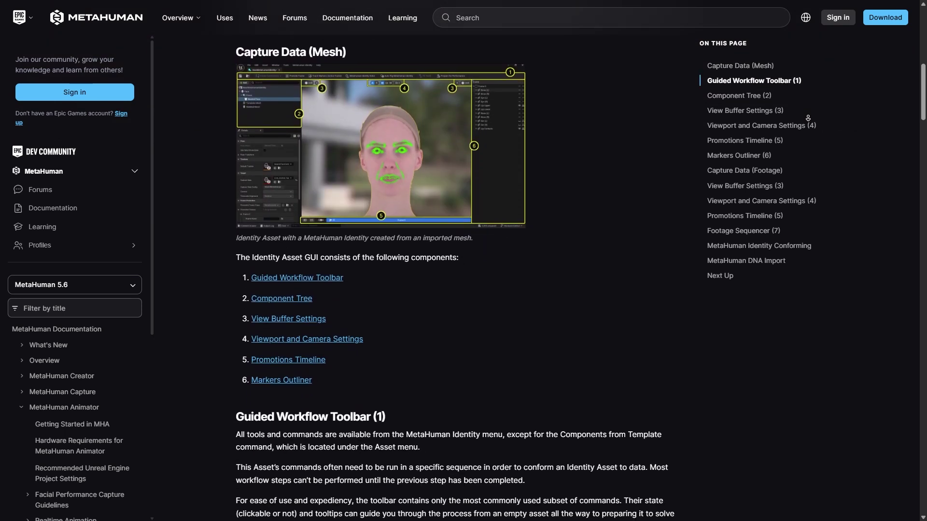
pyautogui.scroll(-3, 808, 118)
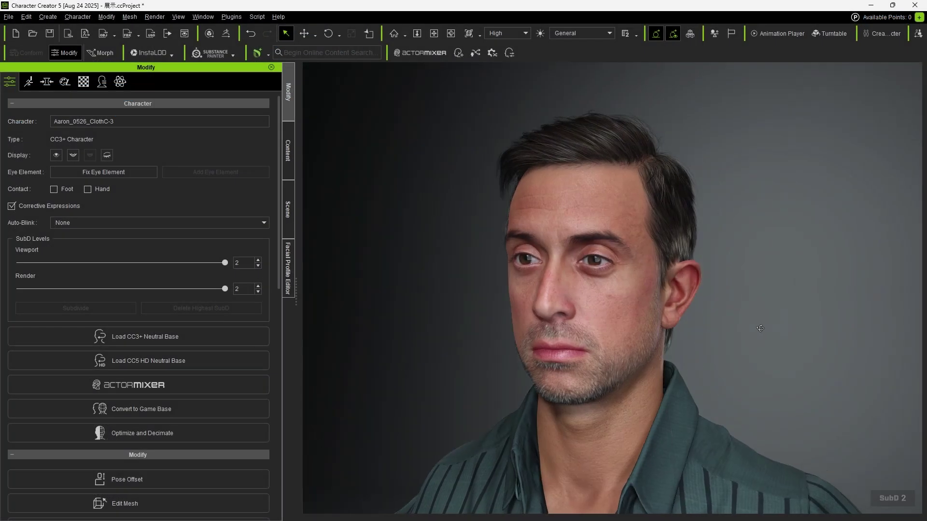
# - In Character Creator 5, export the character's head for Mesh to MetaHuman_Male with Medium baked texture size
pyautogui.moveTo(759, 328); pyautogui.dragTo(925, 325, button='right')
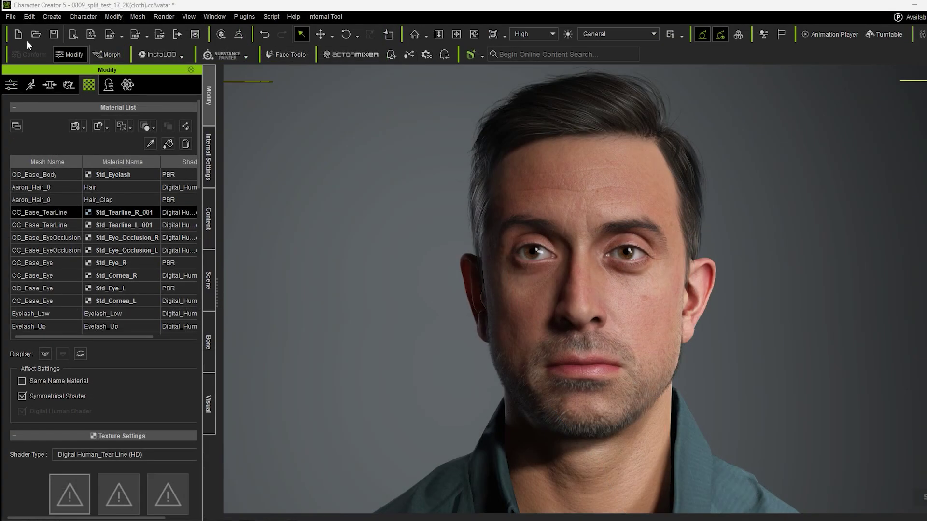
pyautogui.click(11, 16)
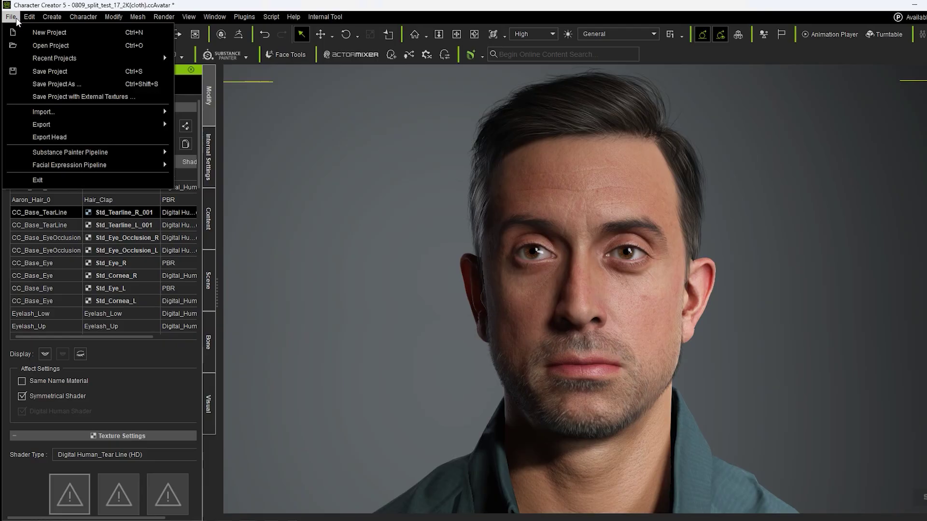
pyautogui.click(64, 137)
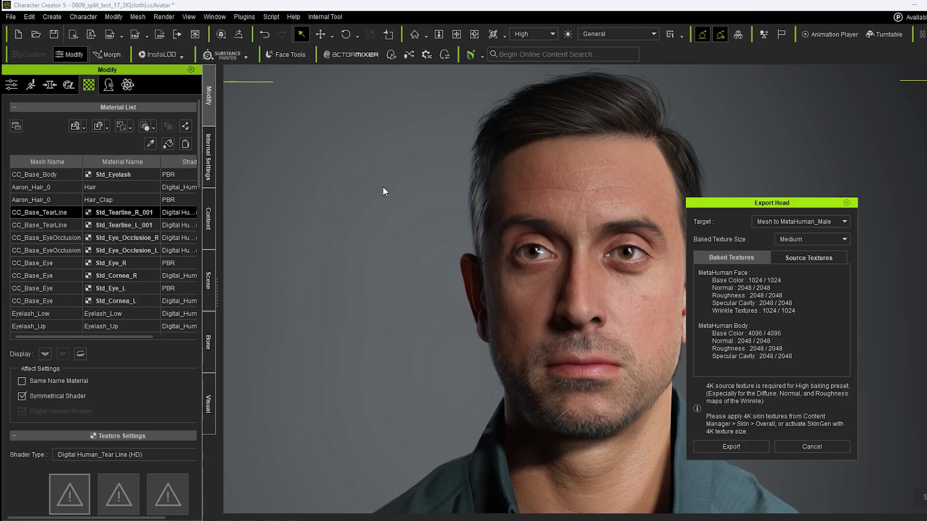
pyautogui.moveTo(710, 198); pyautogui.dragTo(260, 173)
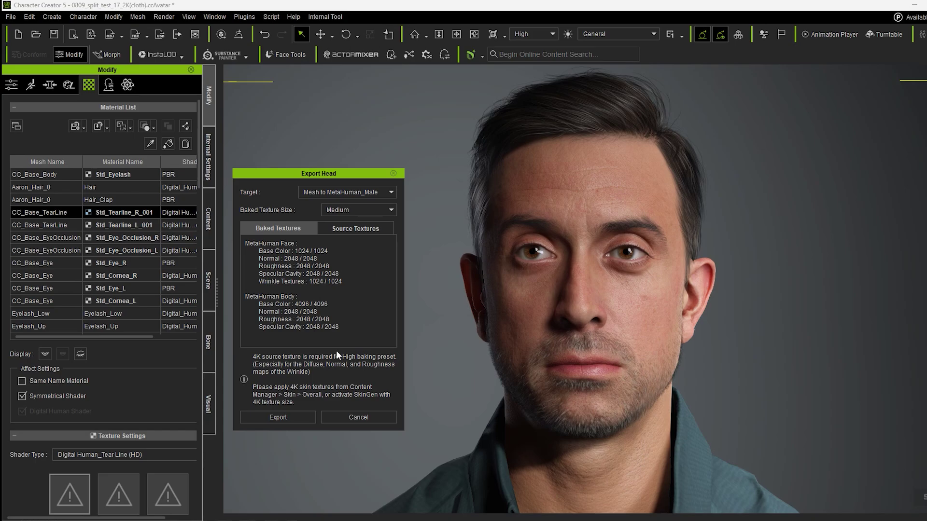
pyautogui.click(278, 418)
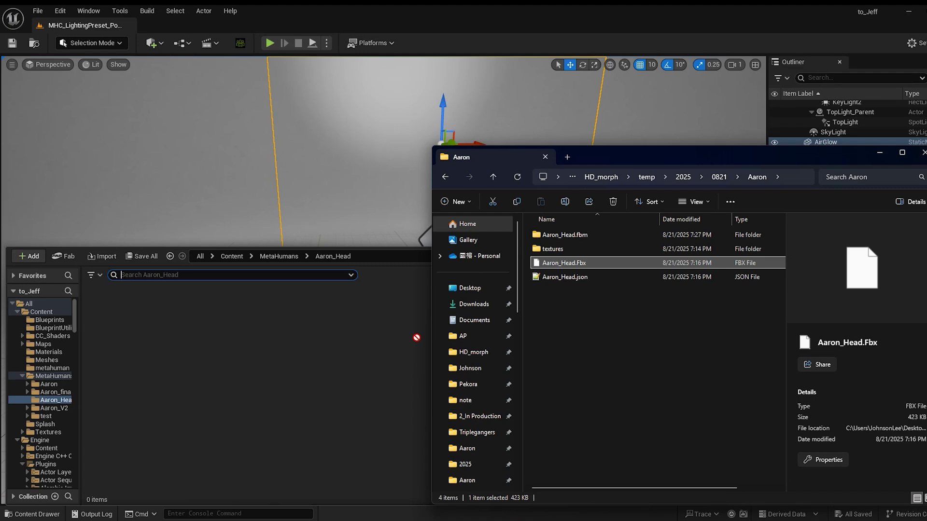
# - In Unreal Engine, import Aaron_Head.Fbx as a skeletal mesh into the MetaHumans/Aaron_Head folder with the existing import options
pyautogui.moveTo(579, 169); pyautogui.dragTo(637, 158)
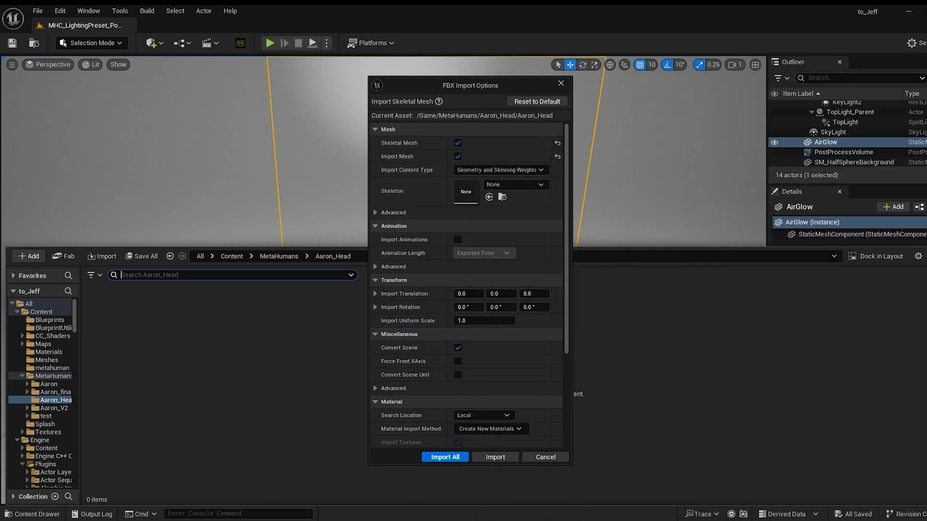
pyautogui.click(448, 457)
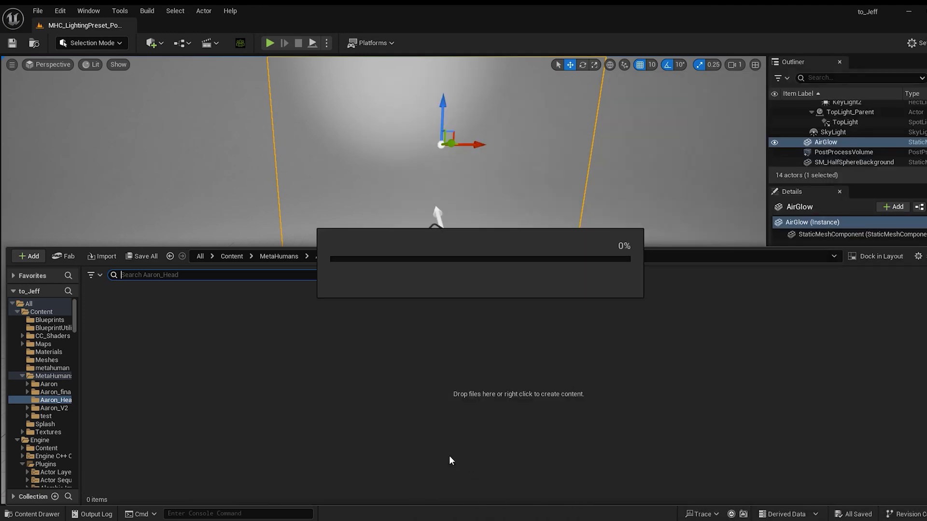
# - Create a MetaHuman Identity asset named Aaron_Head_ in the Aaron_Head folder
pyautogui.rightClick(437, 317)
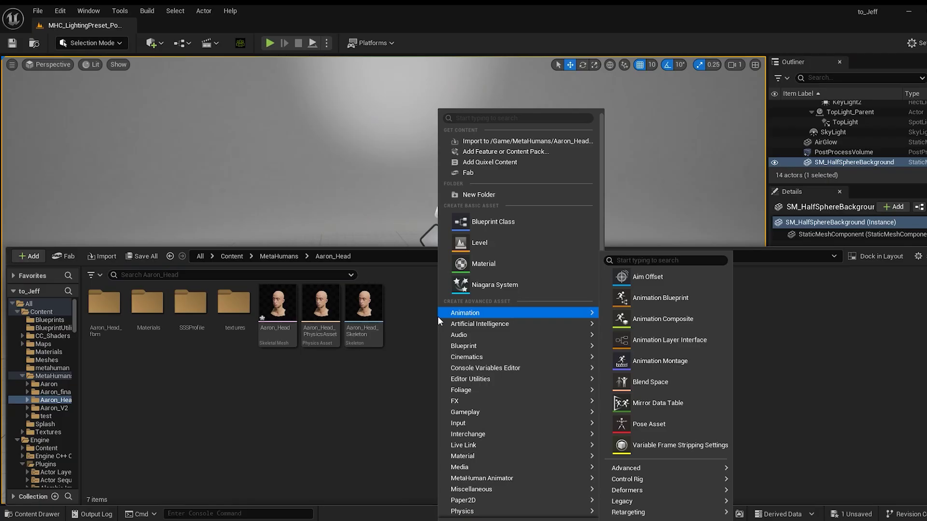
pyautogui.moveTo(523, 478)
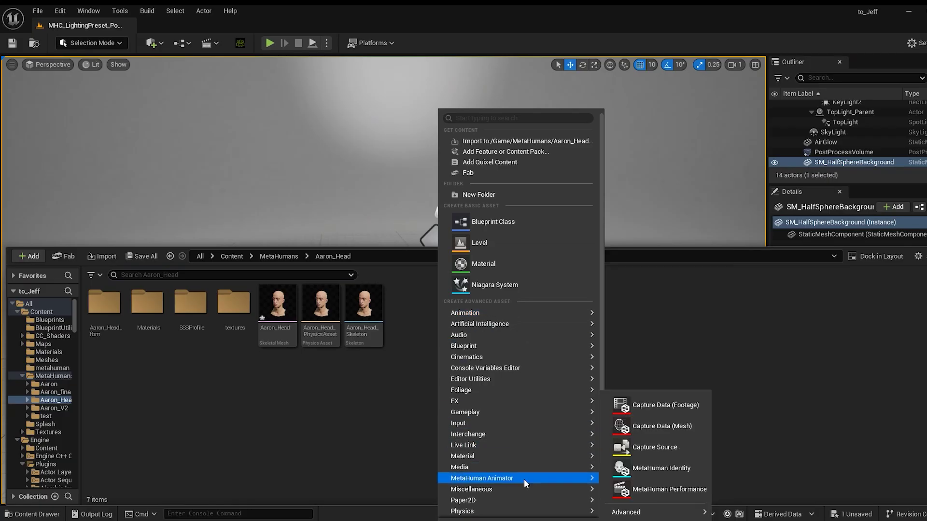
pyautogui.click(659, 471)
pyautogui.write('Aaron_Head_')
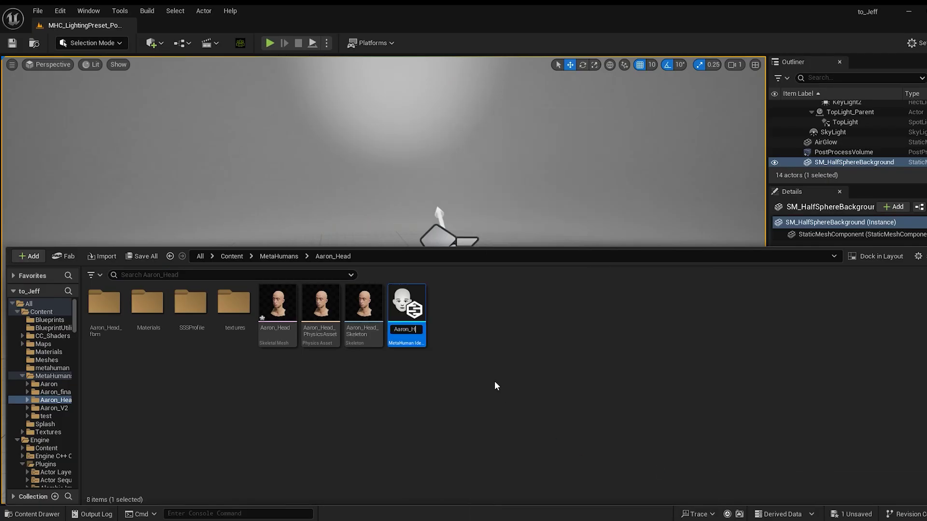
pyautogui.press('Return')
# - Create the new identity's components from the Aaron_Head skeletal mesh and enable Use Data Driven Eyes for the neutral pose
pyautogui.doubleClick(326, 307)
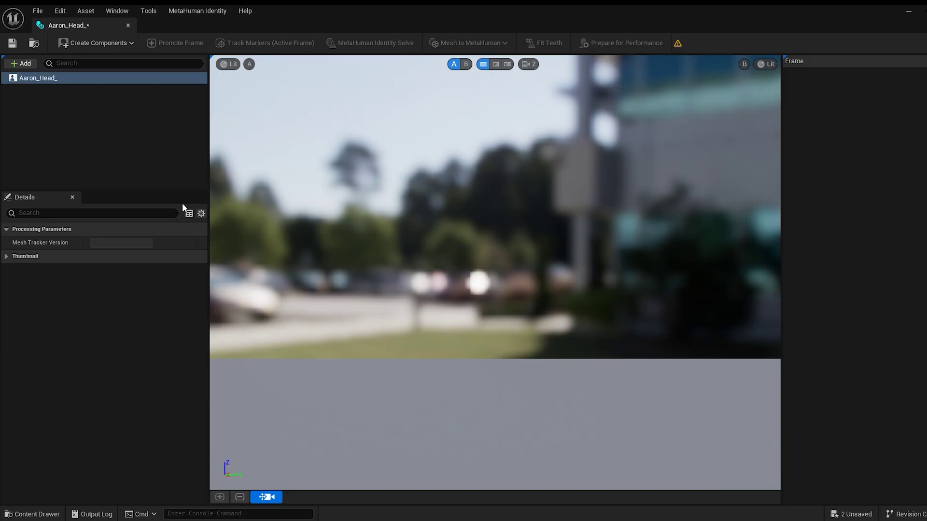
pyautogui.click(100, 44)
pyautogui.moveTo(111, 71)
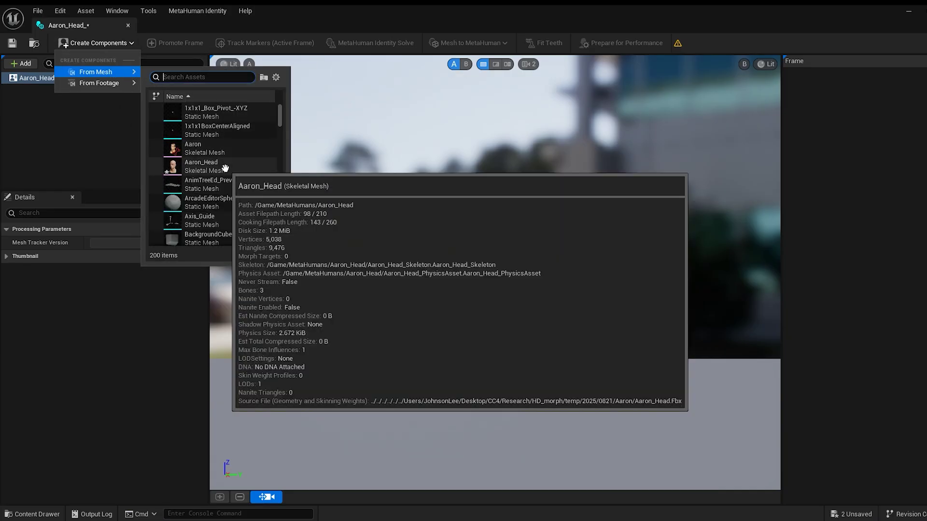
pyautogui.click(255, 172)
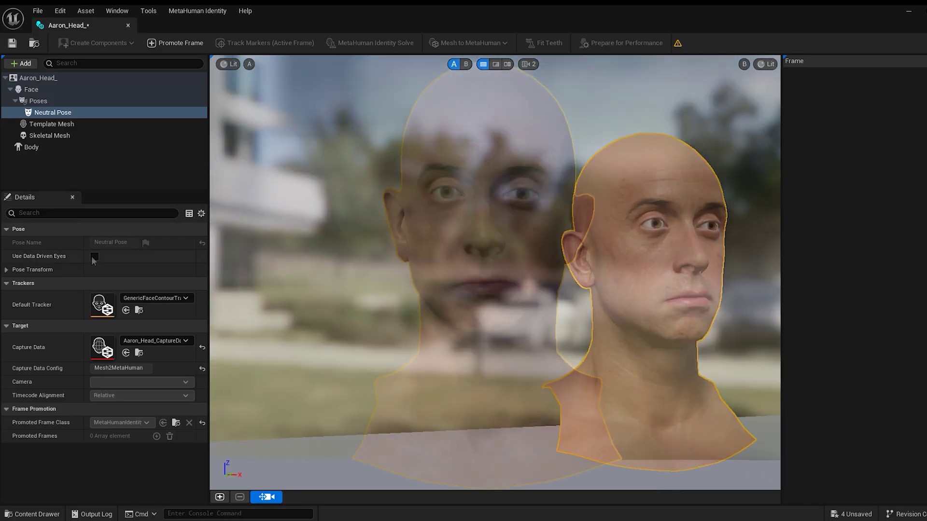
pyautogui.click(94, 256)
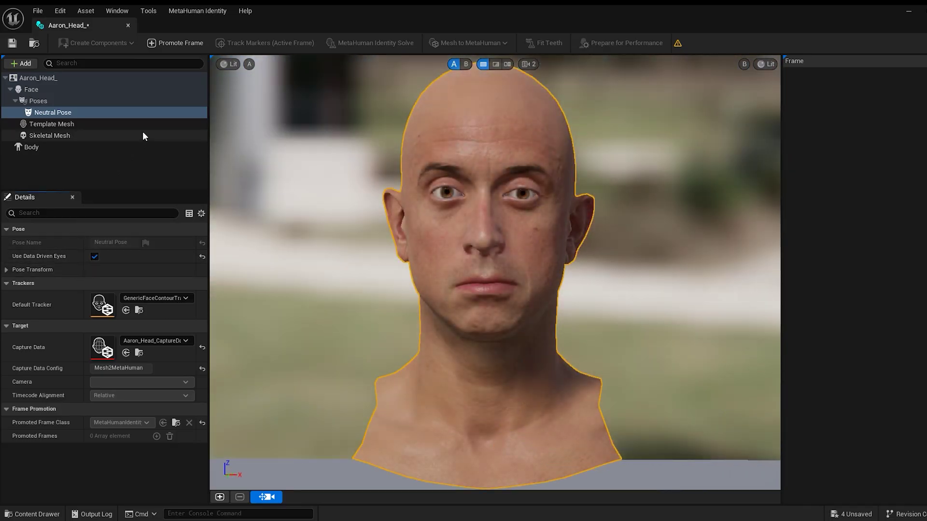
# - Promote the current view of the head as the front view frame and name it front
pyautogui.click(170, 41)
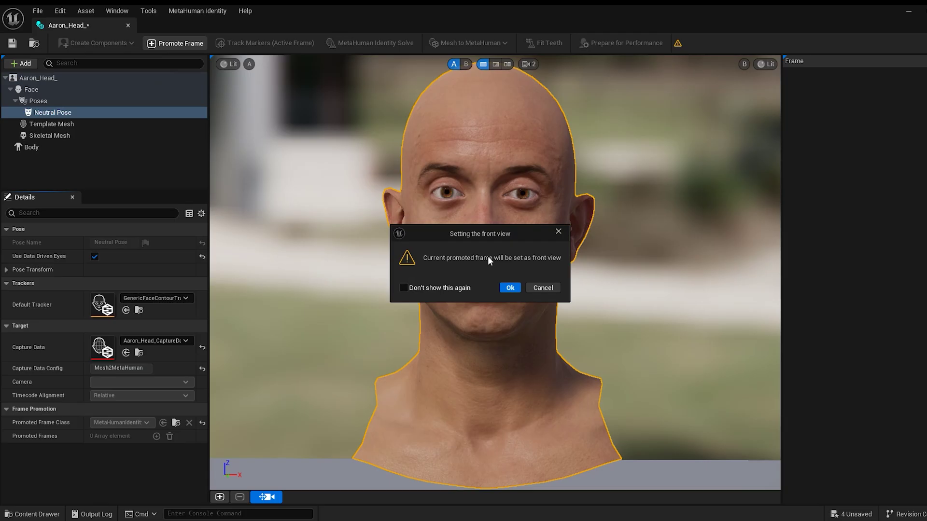
pyautogui.click(510, 289)
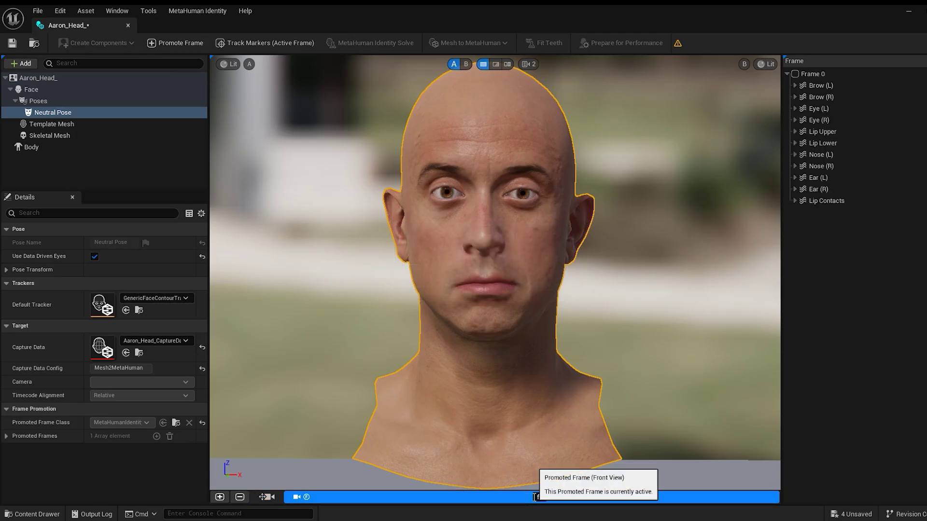
pyautogui.press('Return')
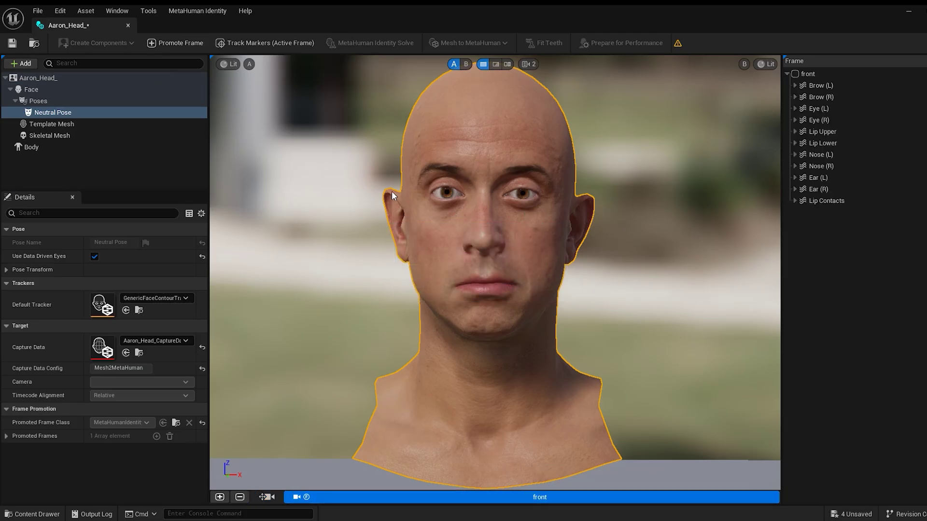
# - Track the facial markers on the front frame and solve the MetaHuman Identity, comparing mesh and template in a split view
pyautogui.click(270, 45)
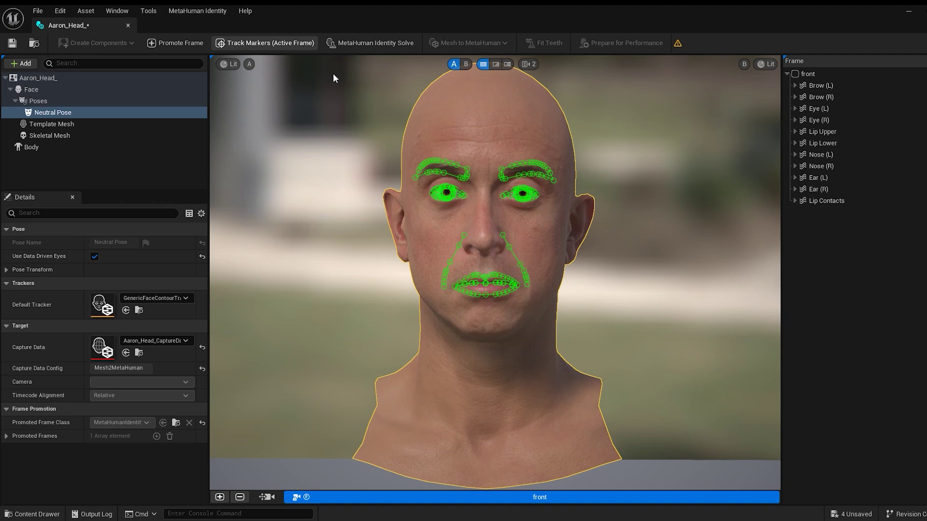
pyautogui.click(369, 45)
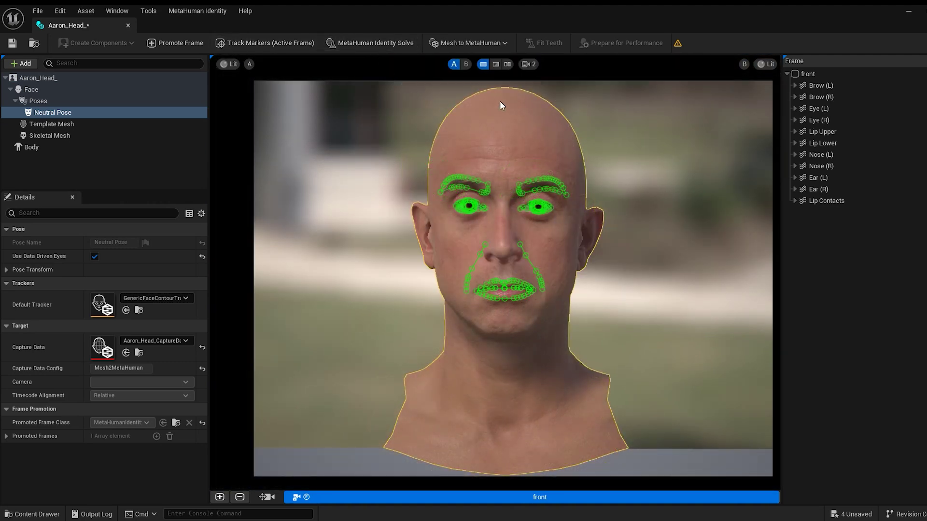
pyautogui.click(496, 64)
pyautogui.moveTo(495, 376); pyautogui.dragTo(569, 372)
# - Assign the middle-row male body preset and start auto-rigging the identity as Skeletal Mesh Only, bringing up the Epic Games sign-in
pyautogui.click(96, 147)
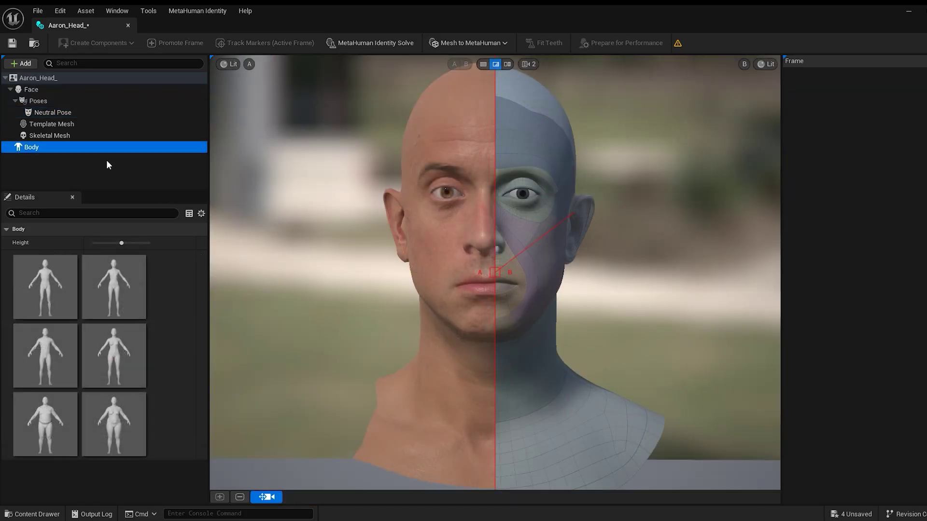
pyautogui.click(48, 350)
pyautogui.click(472, 41)
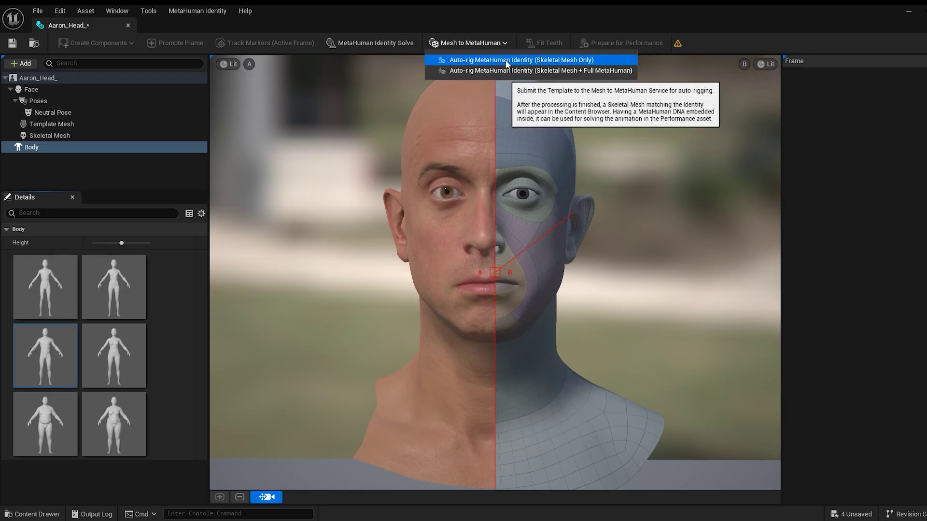
pyautogui.click(507, 61)
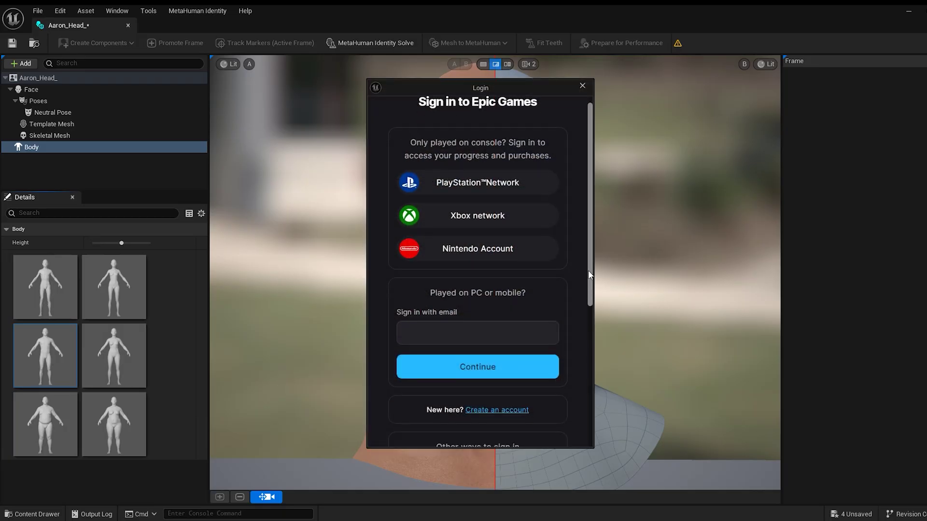
pyautogui.moveTo(587, 271); pyautogui.dragTo(583, 320)
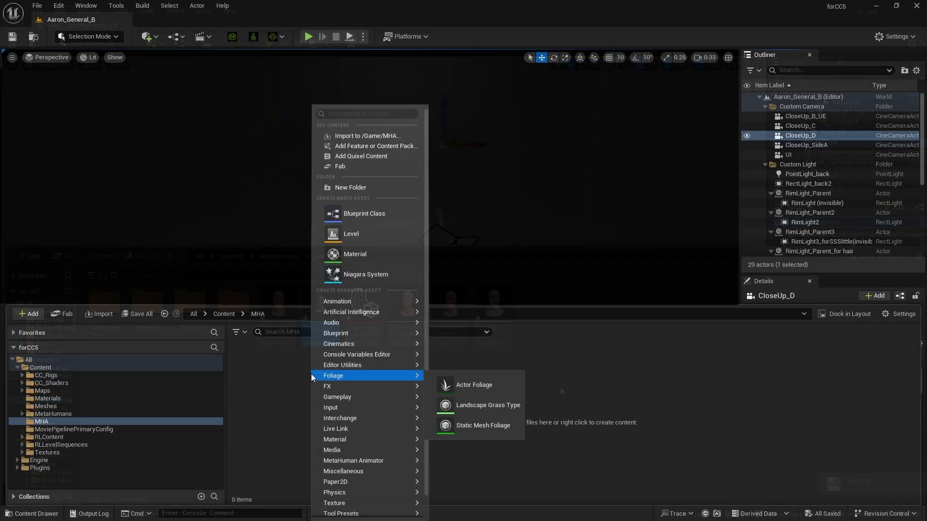
# - Create a MetaHuman Capture Source asset named Aaron_Mocap in the MHA folder
pyautogui.moveTo(392, 461)
pyautogui.click(517, 448)
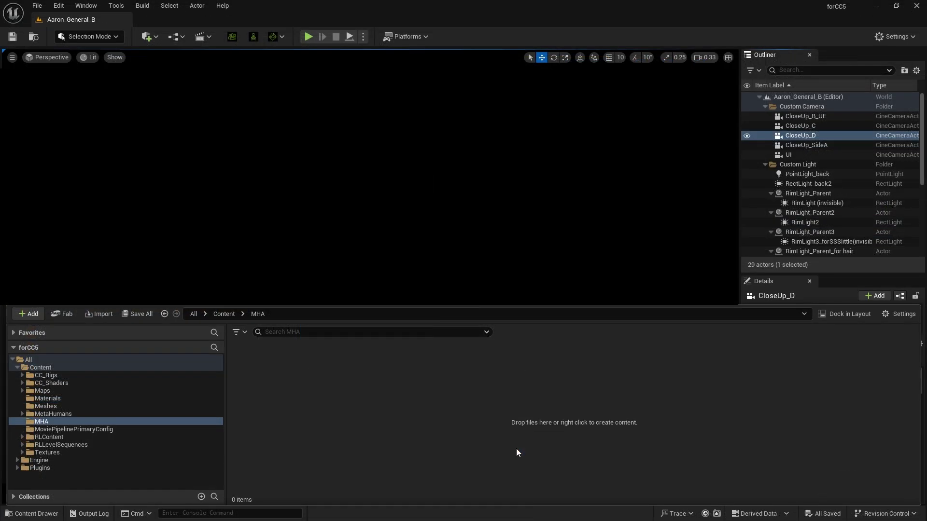
pyautogui.write('Aaron_Mocap')
pyautogui.press('Return')
# - Set the Aaron_Mocap capture source type to LiveLinkFace Archives and point its storage path to the _MHA Source folder
pyautogui.doubleClick(249, 362)
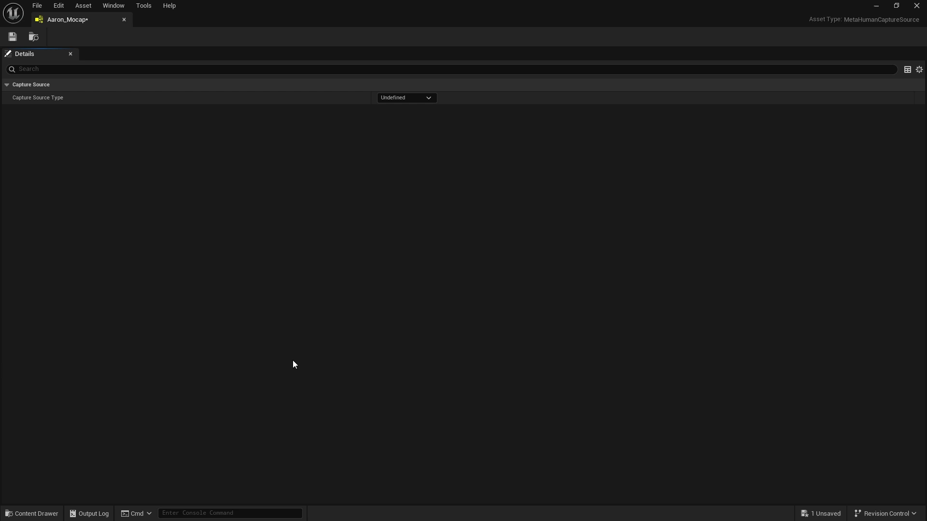
pyautogui.click(422, 98)
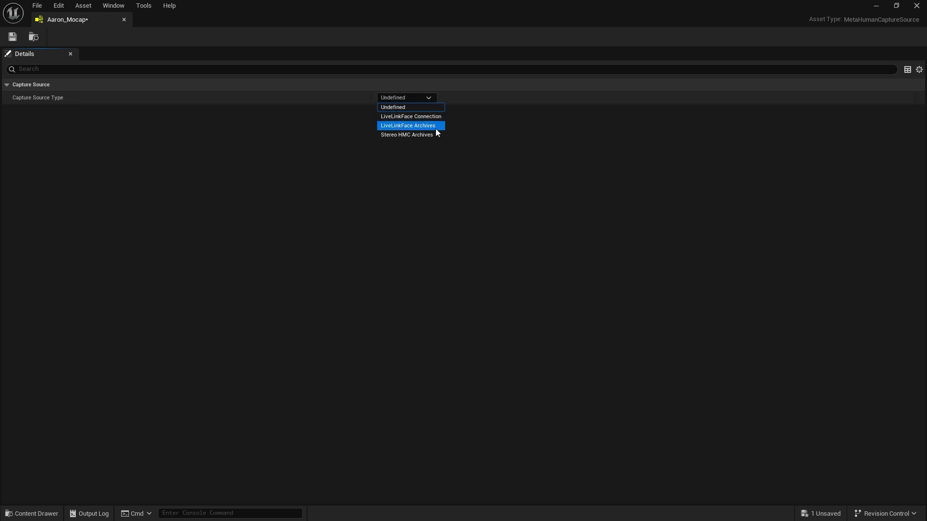
pyautogui.click(436, 128)
pyautogui.click(436, 111)
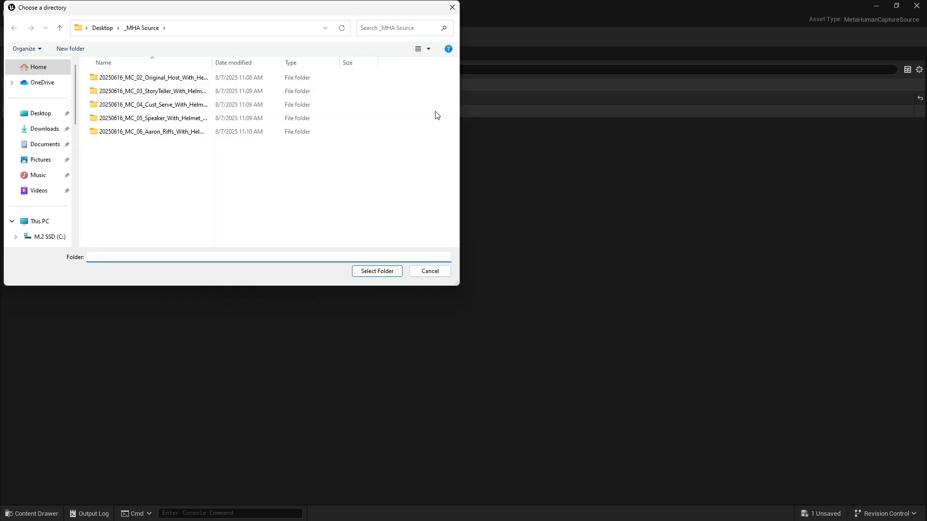
pyautogui.click(375, 270)
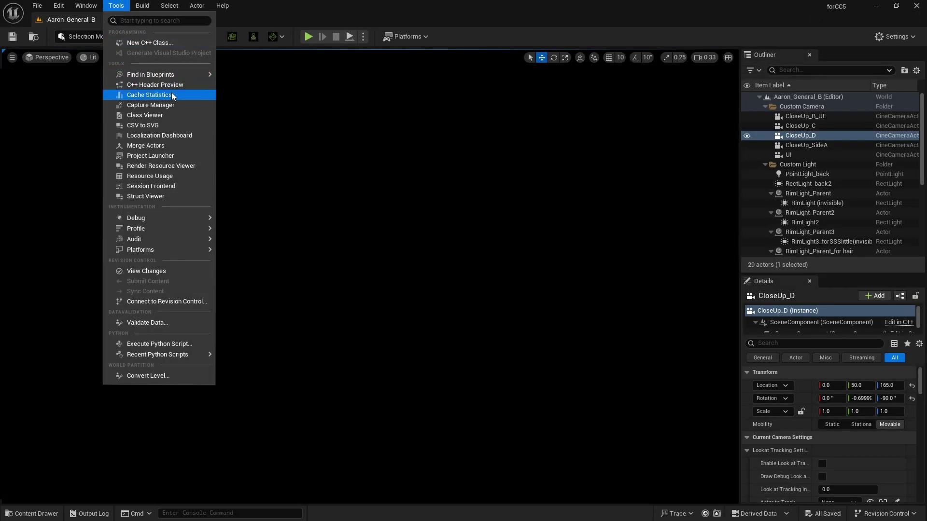
# - In the Capture Manager, add all five Aaron_Mocap takes, MC_02 through MC_06, to the import queue
pyautogui.click(150, 106)
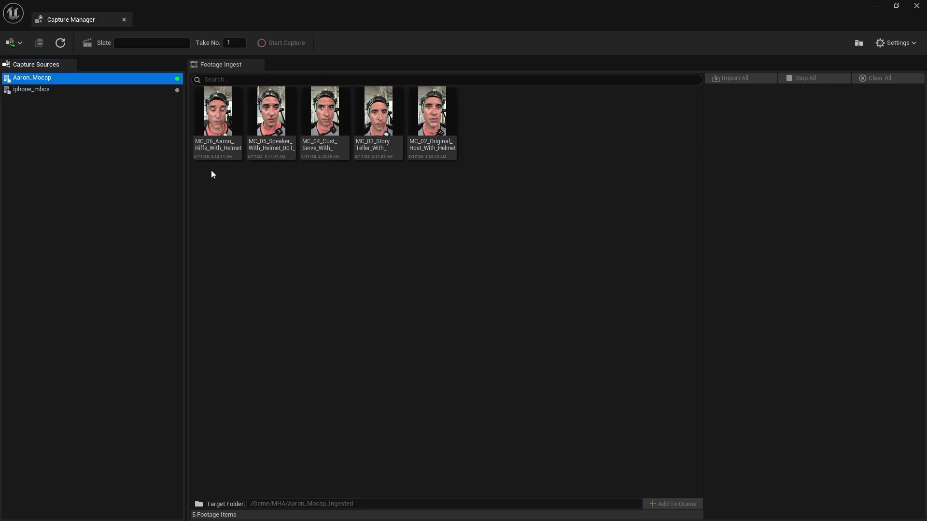
pyautogui.click(217, 145)
pyautogui.keyDown('shift'); pyautogui.click(420, 145); pyautogui.keyUp('shift')
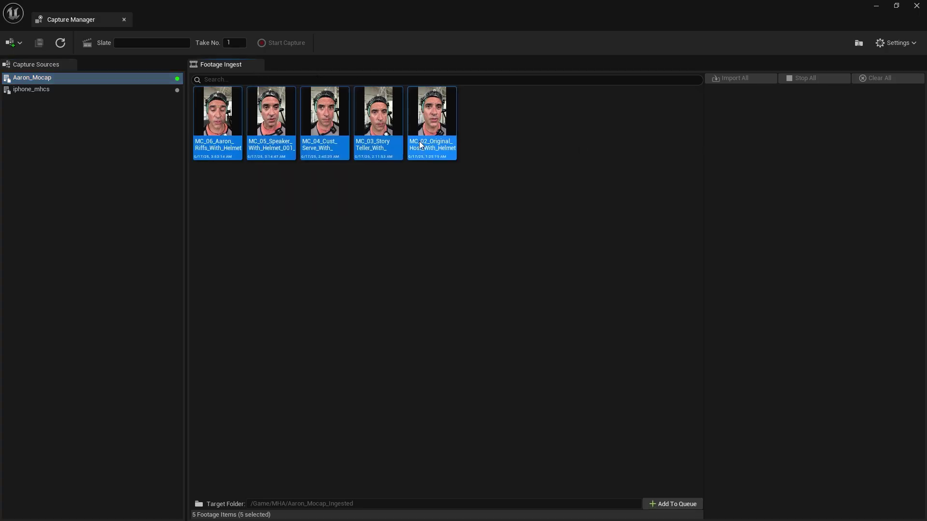
pyautogui.click(694, 504)
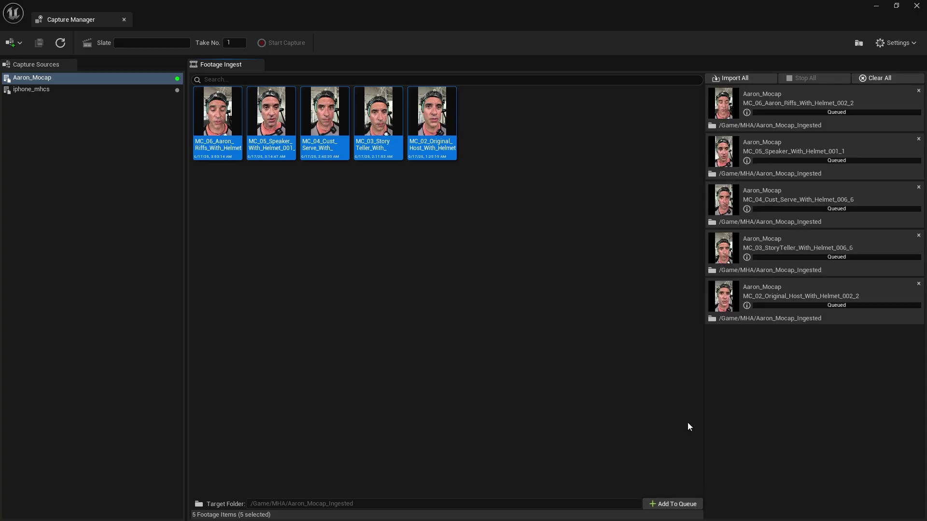
# - Import all queued takes and check the ingested assets in the Aaron_Mocap_Ingested folder
pyautogui.click(750, 79)
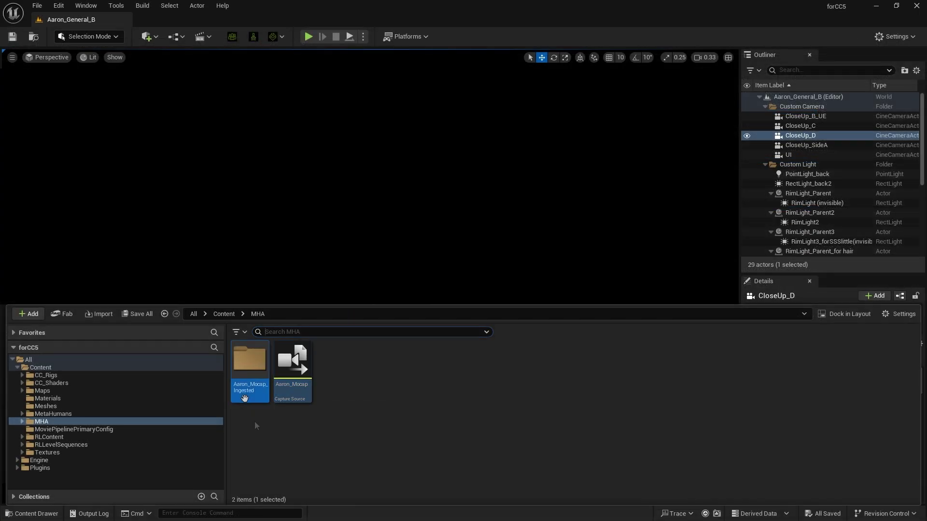
pyautogui.doubleClick(244, 398)
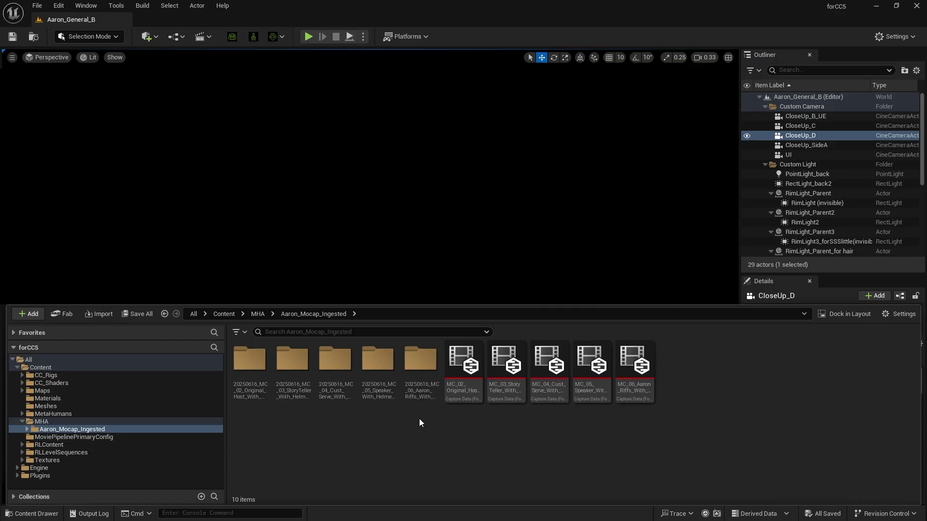
pyautogui.hotkey('alt', 'Left')
# - Create a MetaHuman Performance asset named MC_02_Original_Host_002_2 in the MHA folder and open it
pyautogui.rightClick(392, 366)
pyautogui.moveTo(473, 459)
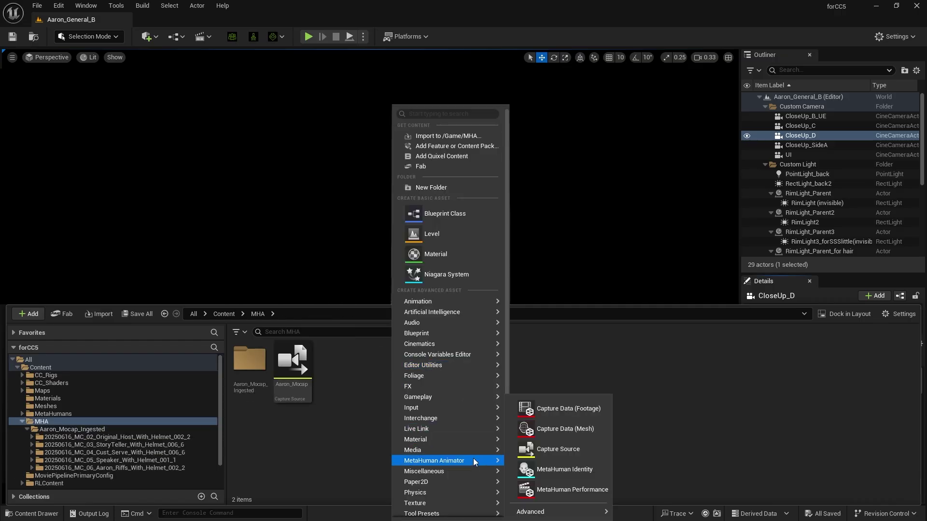
pyautogui.click(585, 494)
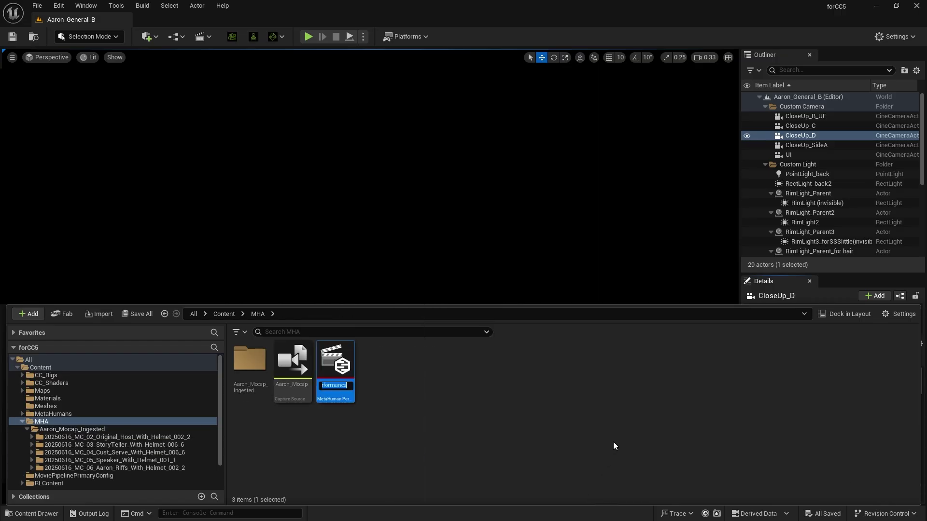
pyautogui.doubleClick(345, 362)
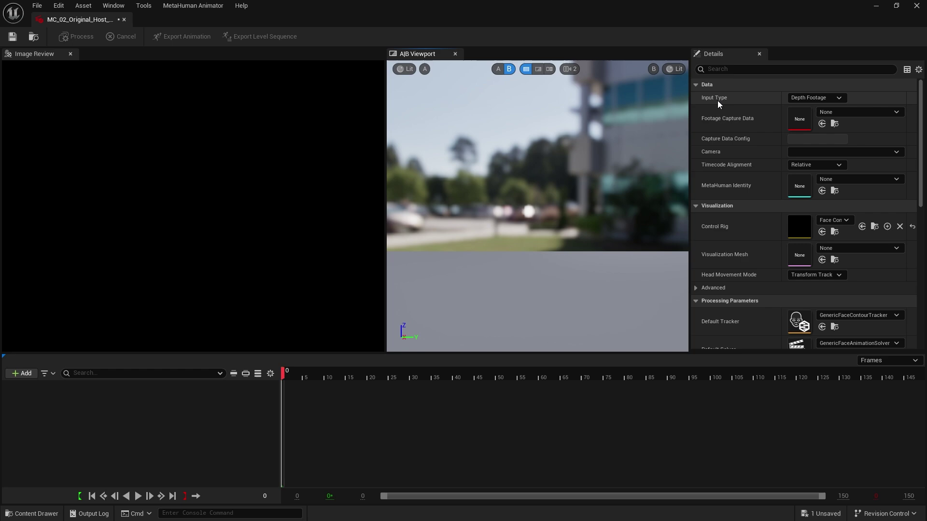
# - Assign the MC_02_Original_Host_With_Helmet footage as the capture data and show it in the single-view A/B viewport
pyautogui.click(844, 111)
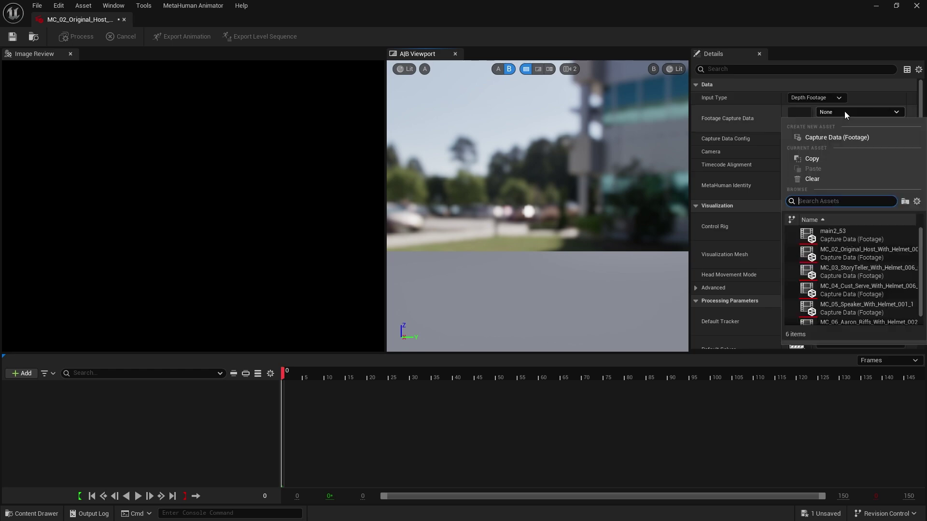
pyautogui.click(878, 256)
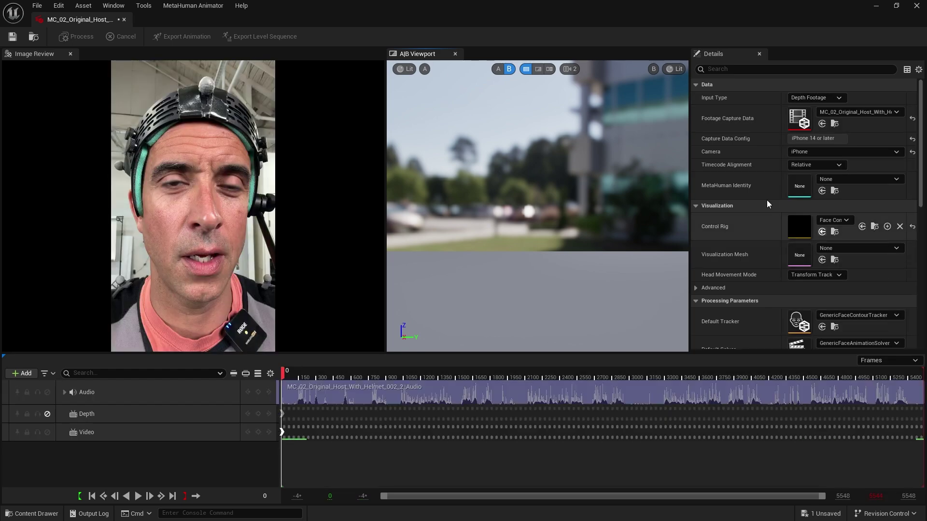
pyautogui.click(526, 69)
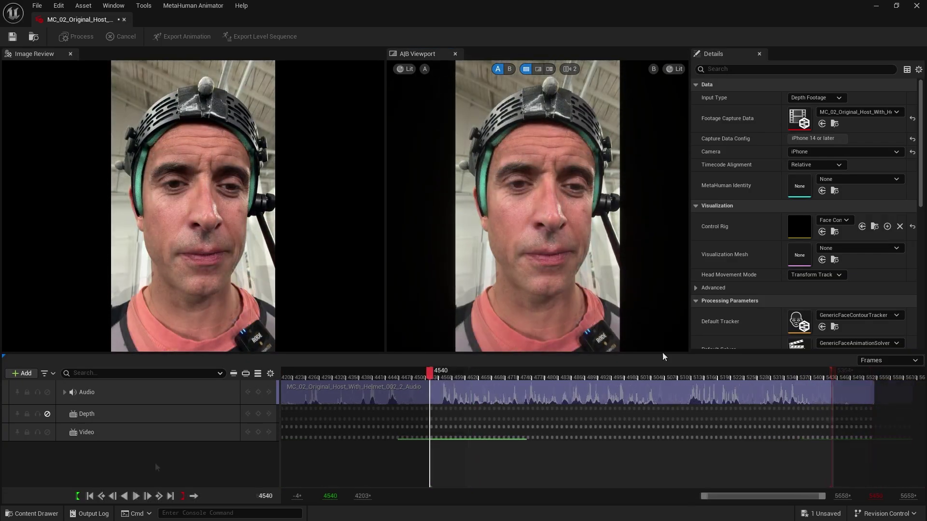
# - Assign the Aaron_f_mesh_04 MetaHuman Identity to the performance and process the footage
pyautogui.click(854, 179)
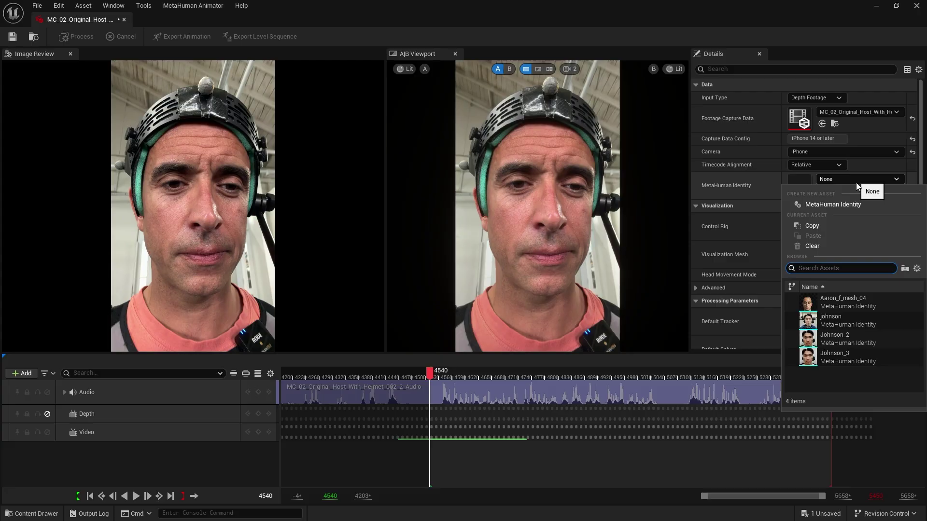
pyautogui.click(888, 302)
pyautogui.click(583, 287)
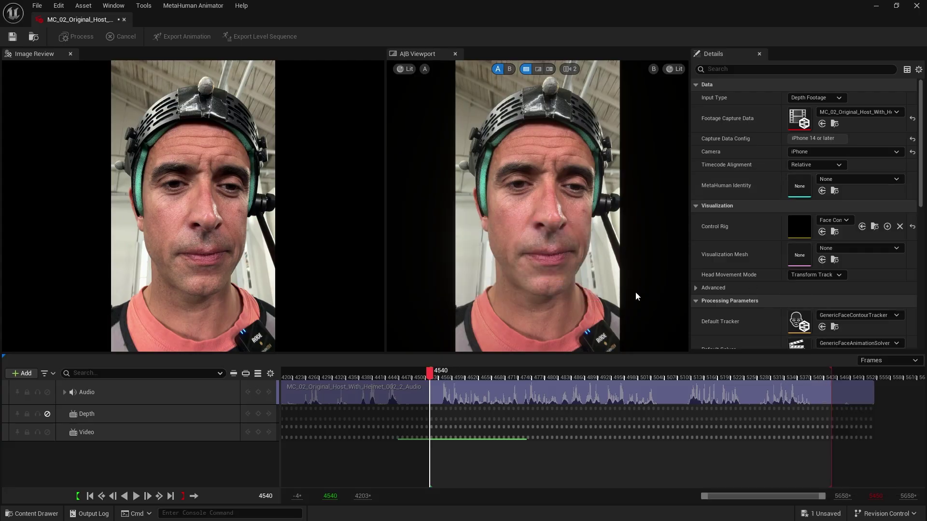
pyautogui.click(81, 41)
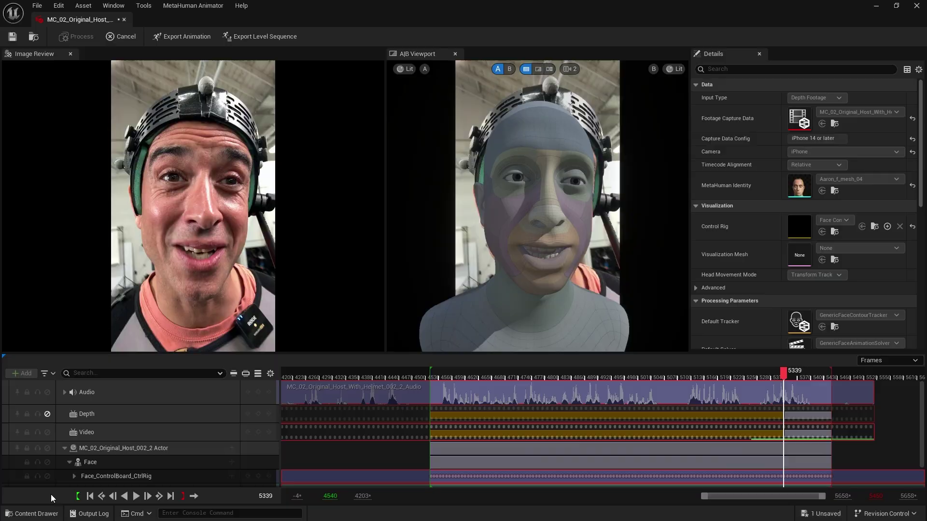
pyautogui.click(76, 36)
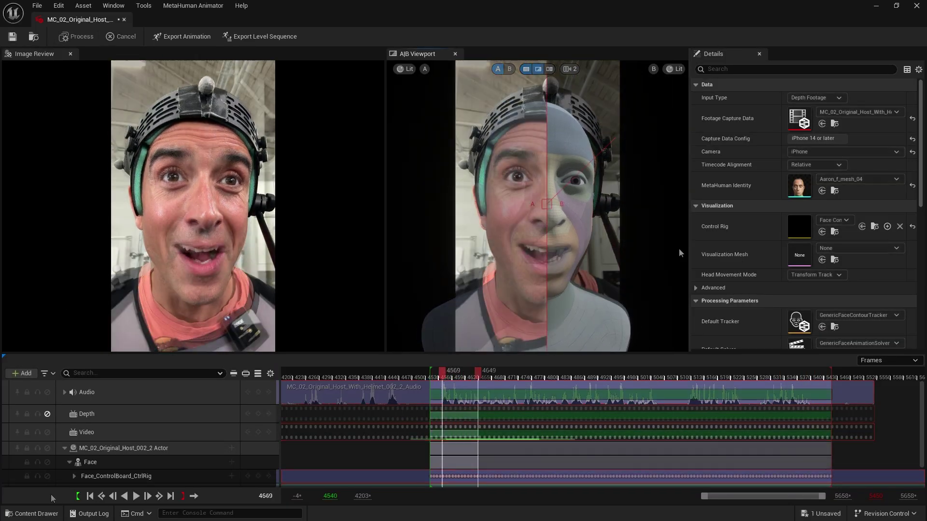
# - Compare the solved face with the footage in the split view, playing back from the start of the processed range
pyautogui.moveTo(546, 203)
pyautogui.mouseDown()
pyautogui.moveTo(639, 205)
pyautogui.moveTo(410, 192)
pyautogui.moveTo(546, 193)
pyautogui.mouseUp()
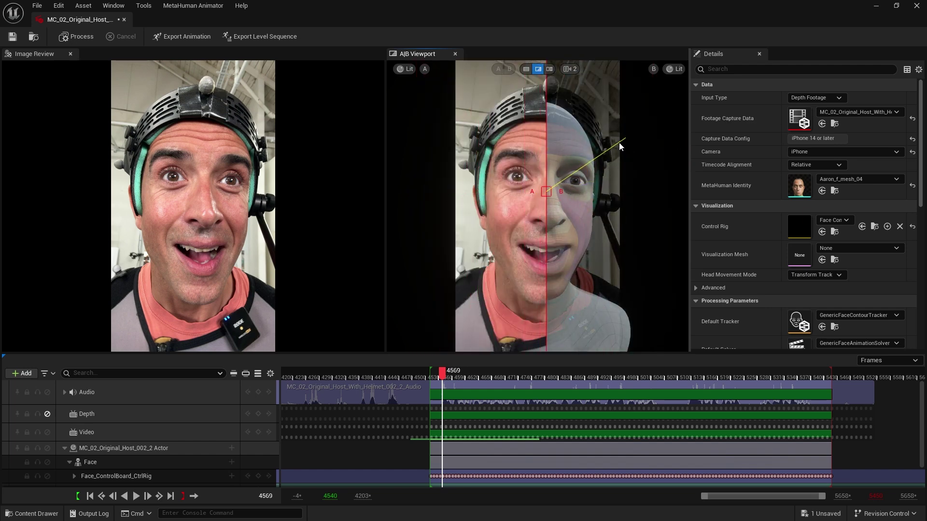
pyautogui.click(90, 495)
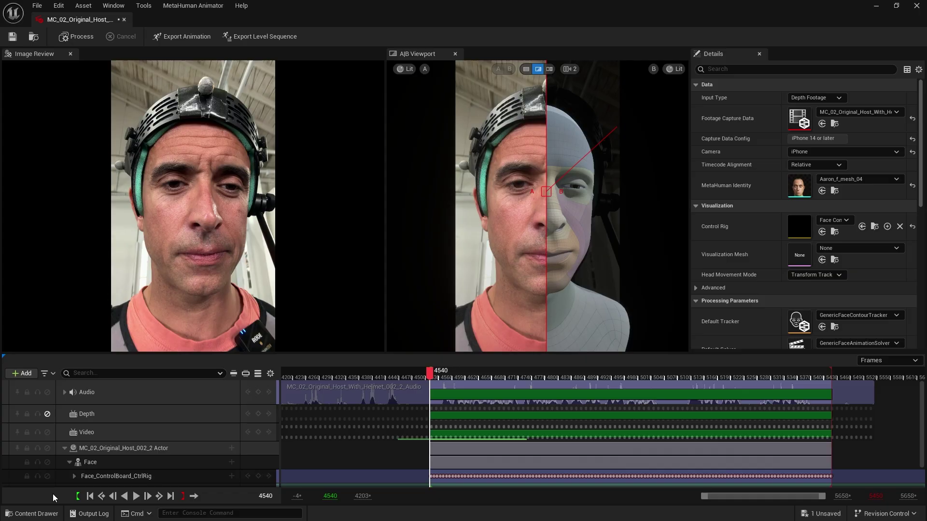
pyautogui.press('space')
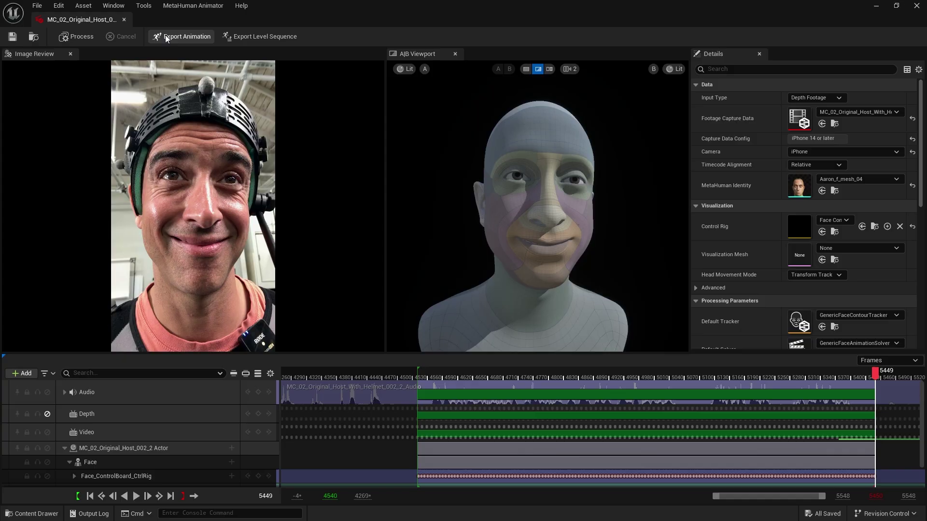
# - Export the animation as AS_MC_02_Original_Host_002_2 into the Animation_Sequence folder, targeting the SK_Aaron_f_mesh_04 skeletal mesh, and open the exported sequence
pyautogui.click(165, 34)
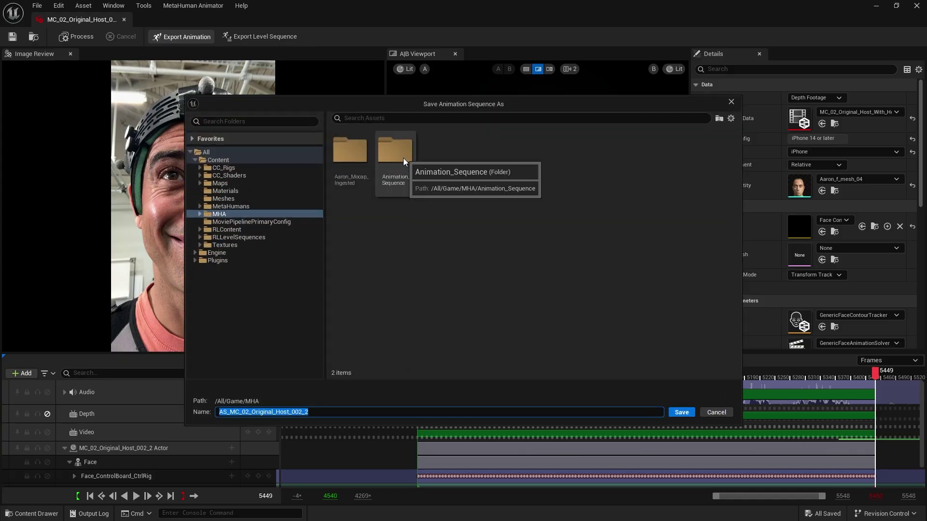
pyautogui.doubleClick(403, 161)
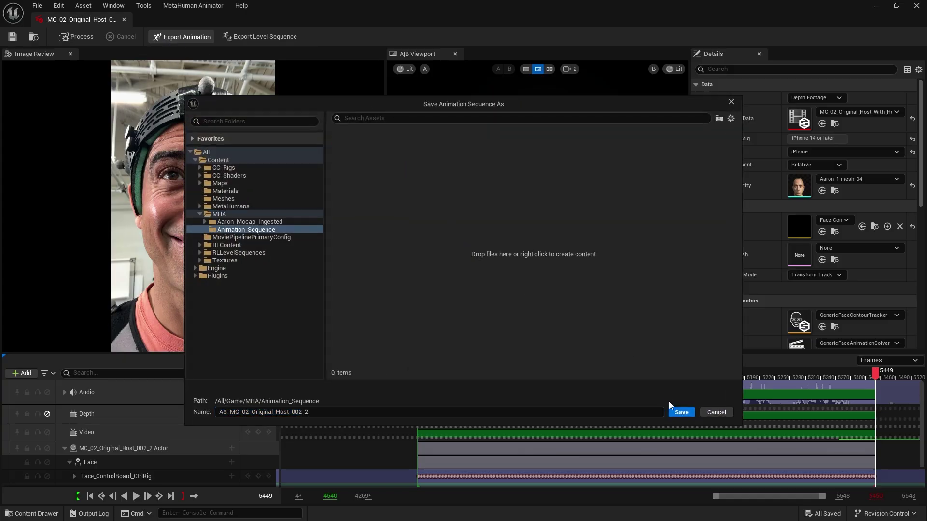
pyautogui.click(679, 413)
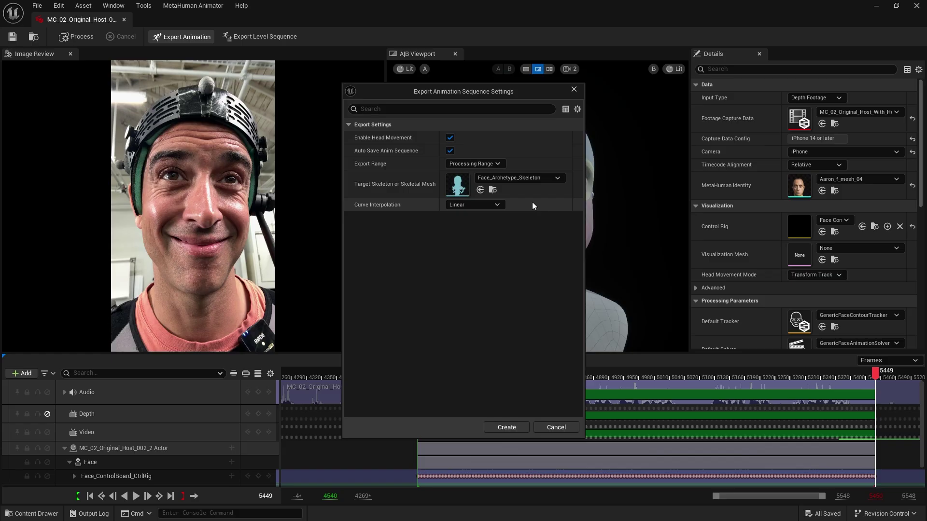
pyautogui.click(541, 178)
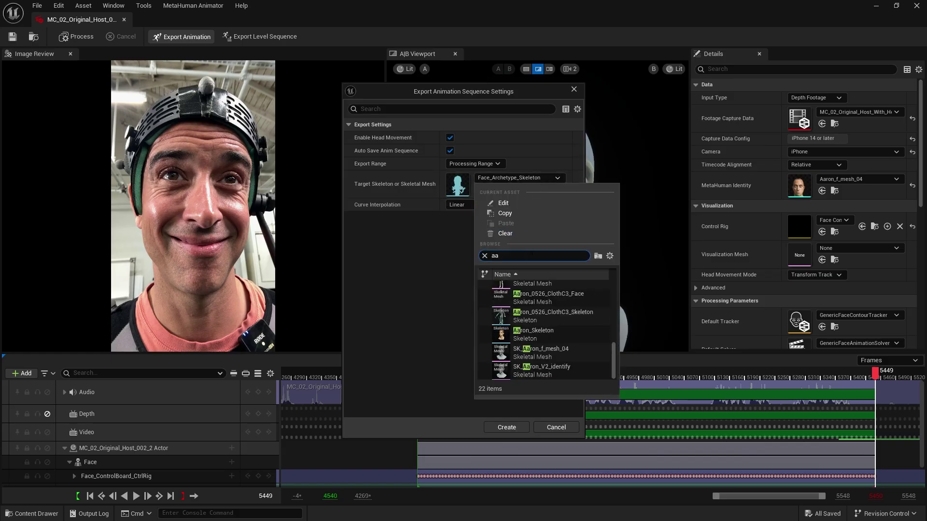
pyautogui.click(560, 350)
pyautogui.click(509, 427)
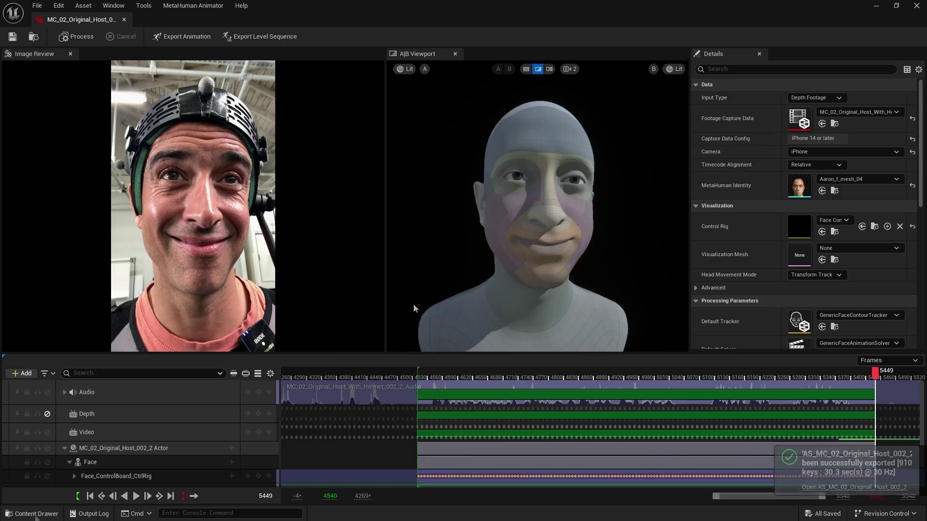
pyautogui.doubleClick(292, 388)
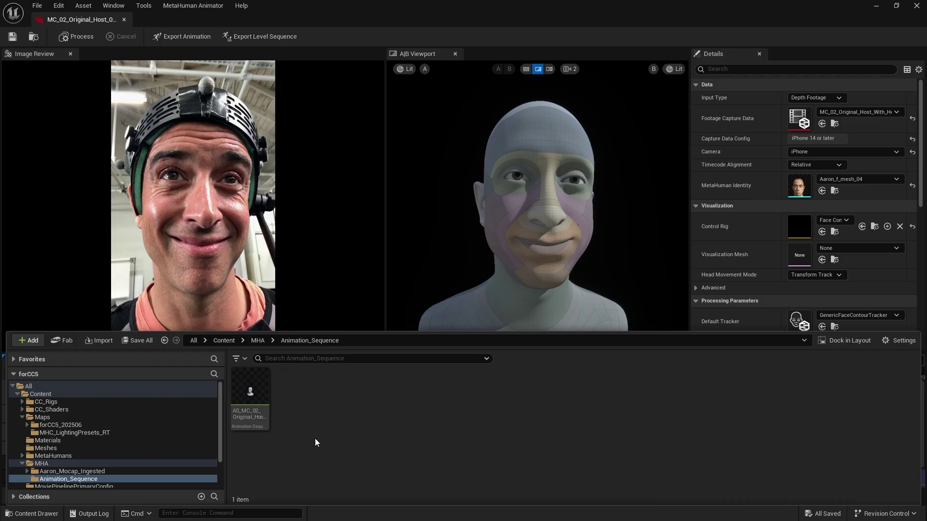
pyautogui.doubleClick(260, 392)
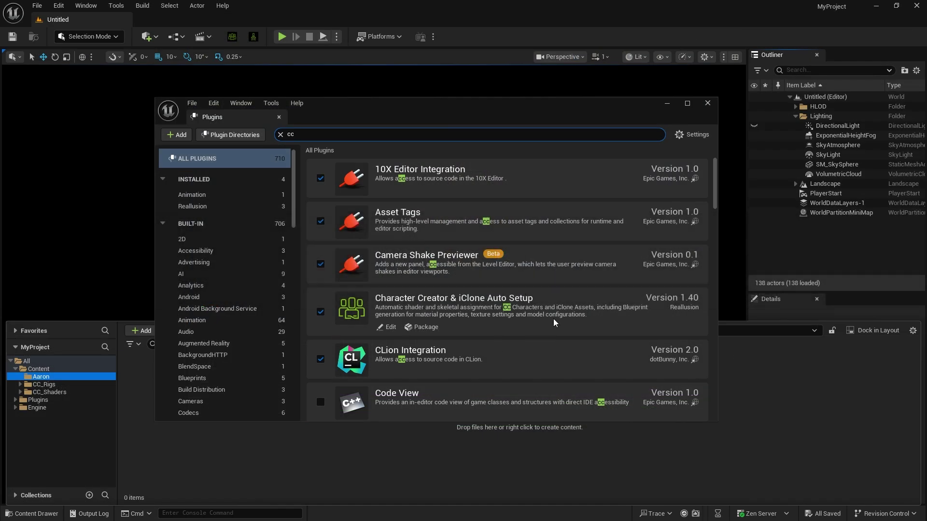
# - Search the plugins for "control" to check the Character Creator UE Control Rig plugin, and close the plugin list
pyautogui.write('ontrol')
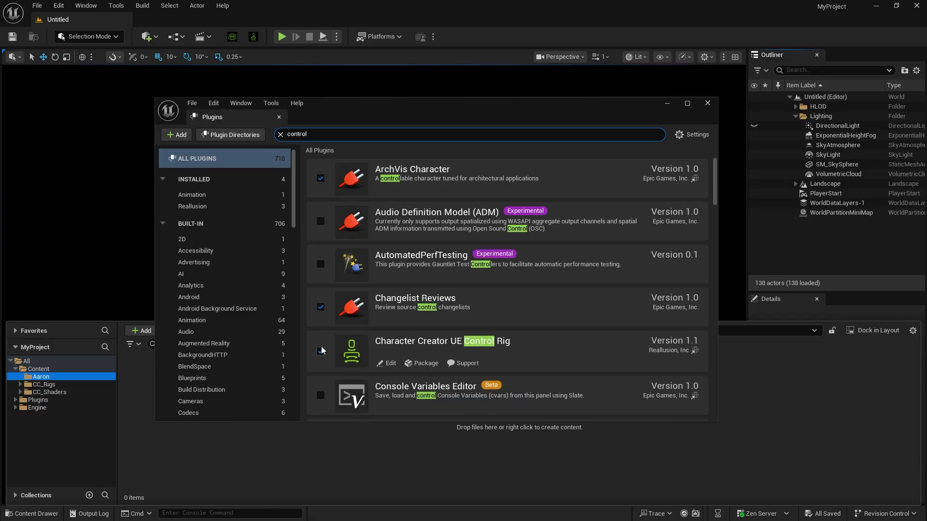
pyautogui.hotkey('alt', 'F4')
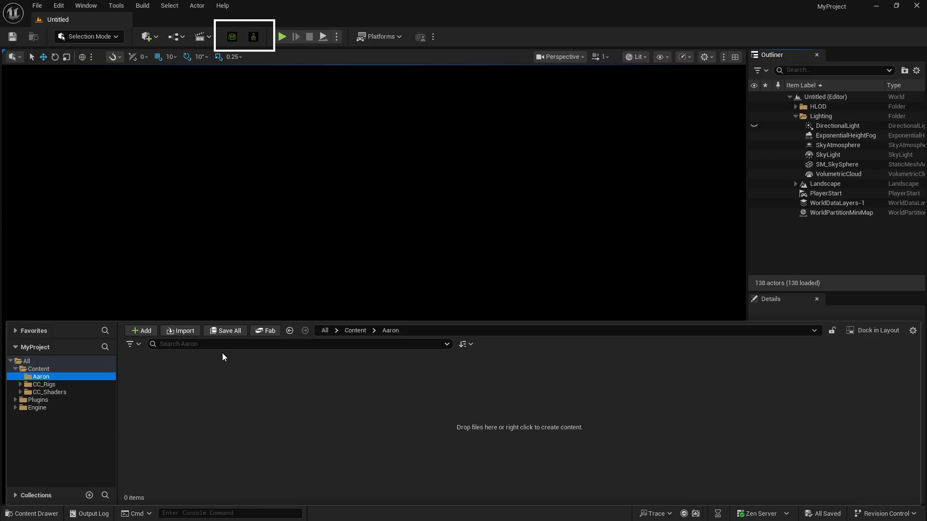
# - Import Aaron.Fbx into the Aaron folder as a skeletal mesh with Character Creator & iClone Auto Setup enabled
pyautogui.click(188, 331)
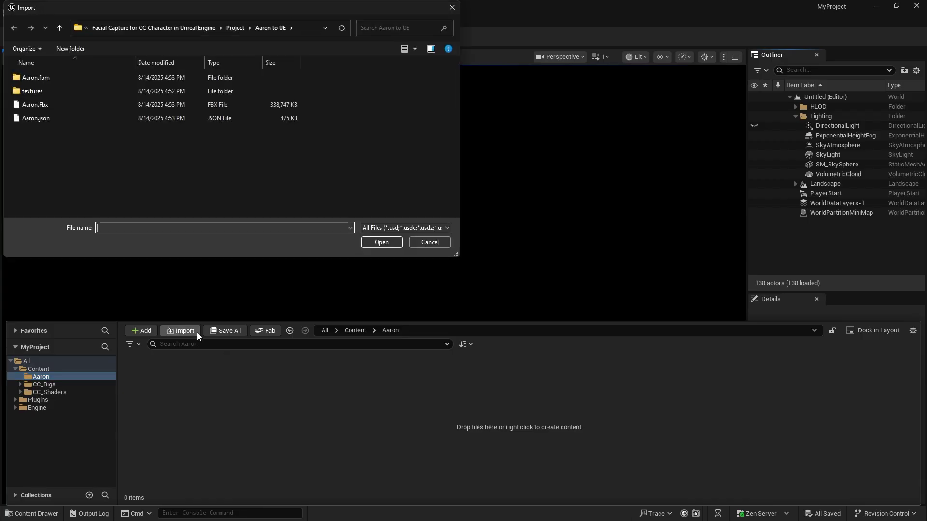
pyautogui.doubleClick(159, 102)
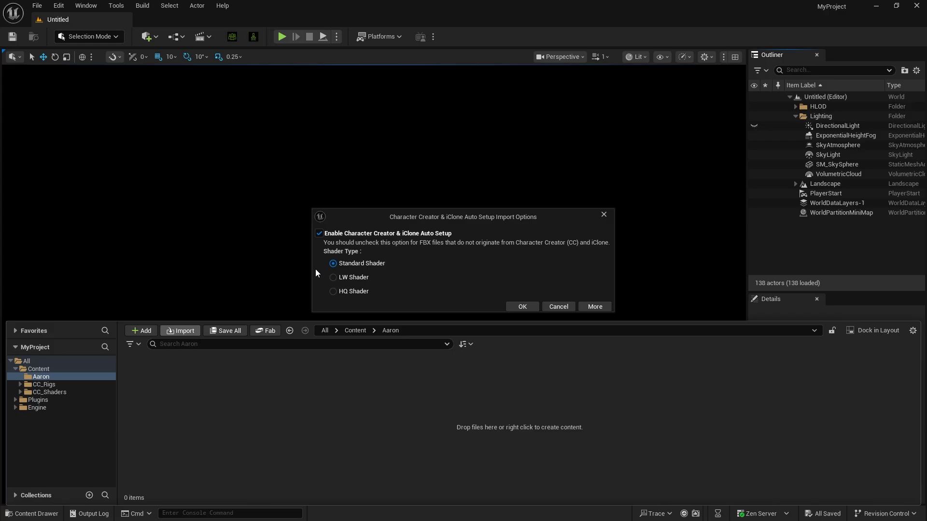
pyautogui.click(523, 308)
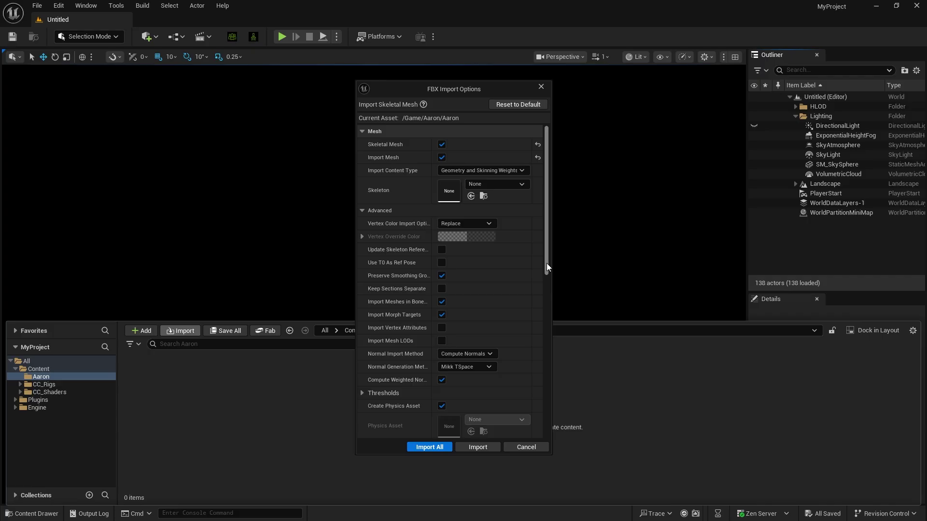
pyautogui.moveTo(547, 262); pyautogui.dragTo(548, 355)
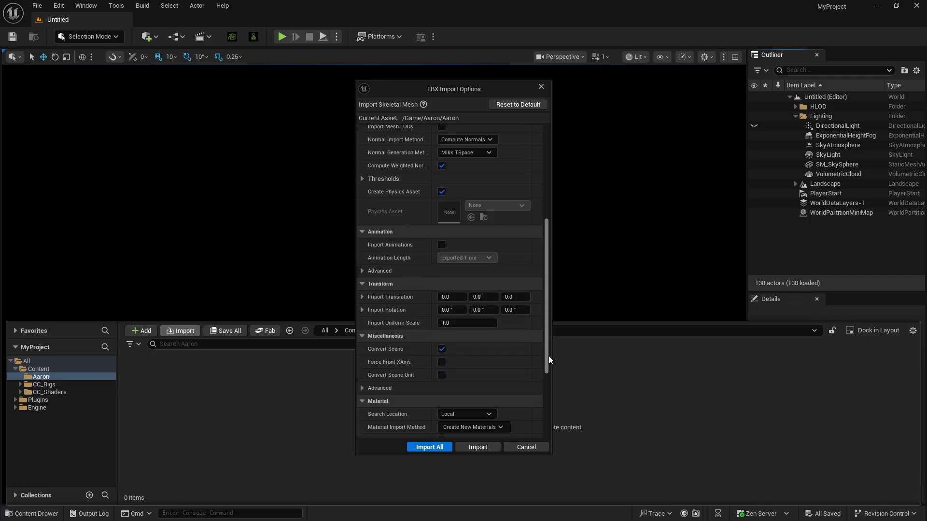
pyautogui.click(489, 448)
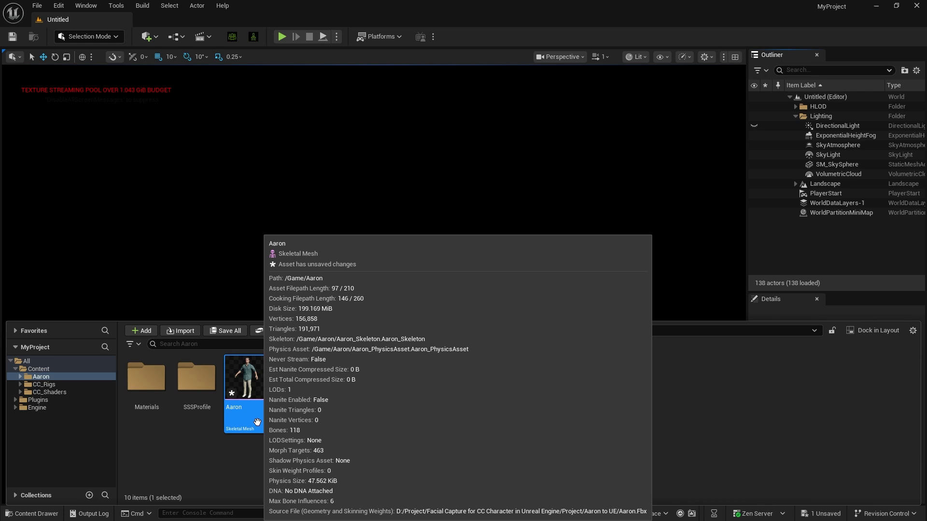
# - Create a CC Control Rig for the Aaron skeletal mesh and inspect the Aaron_Face and Aaron_Body meshes in the Rigs folder
pyautogui.rightClick(257, 423)
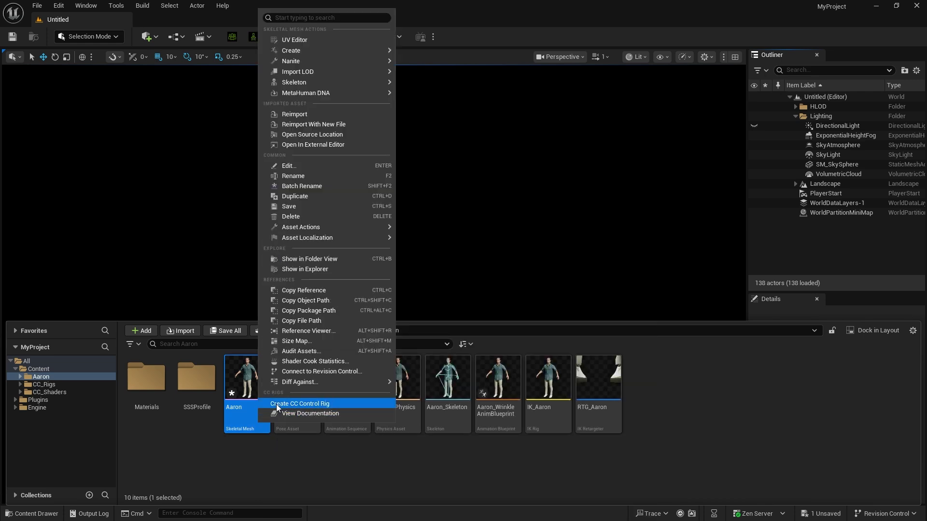
pyautogui.click(278, 404)
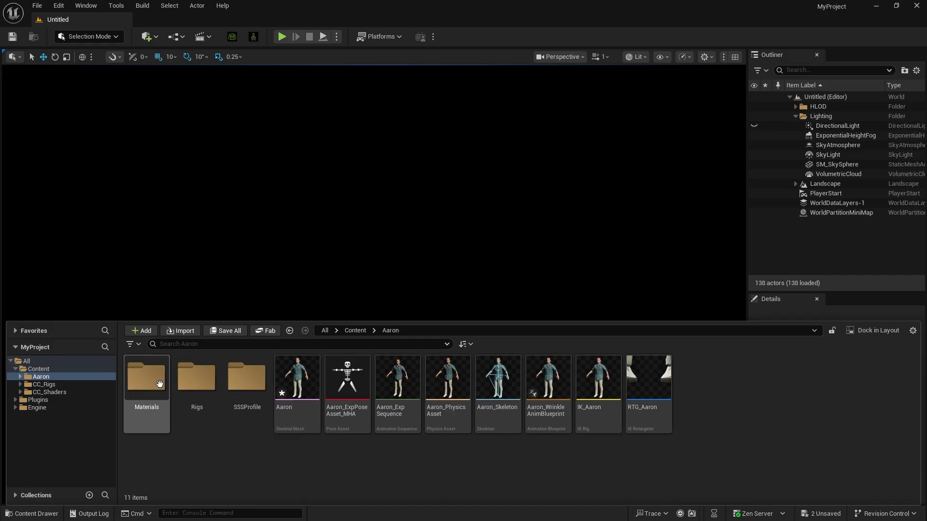
pyautogui.doubleClick(217, 415)
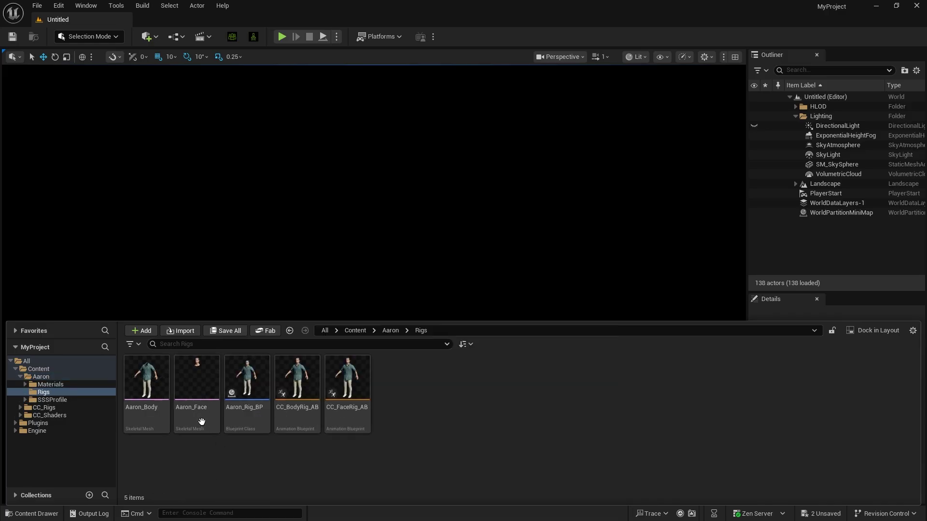
pyautogui.click(202, 420)
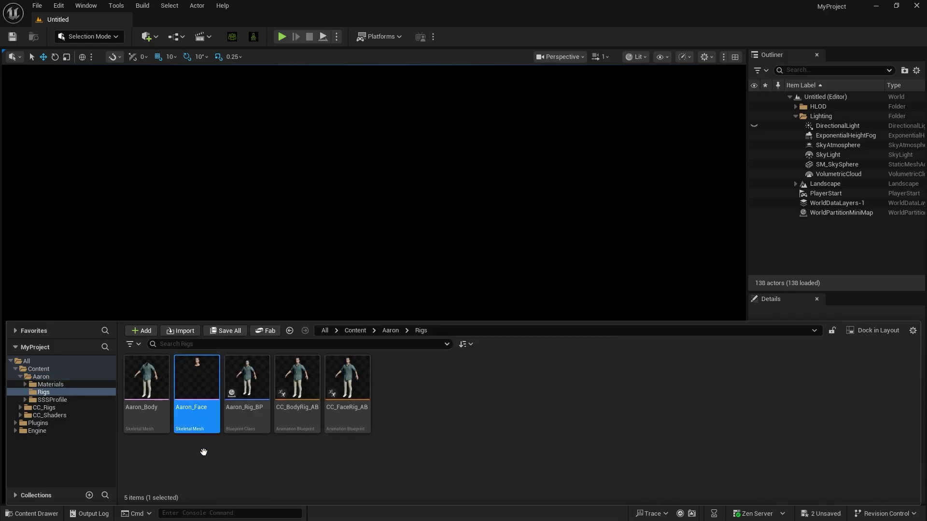
pyautogui.click(151, 428)
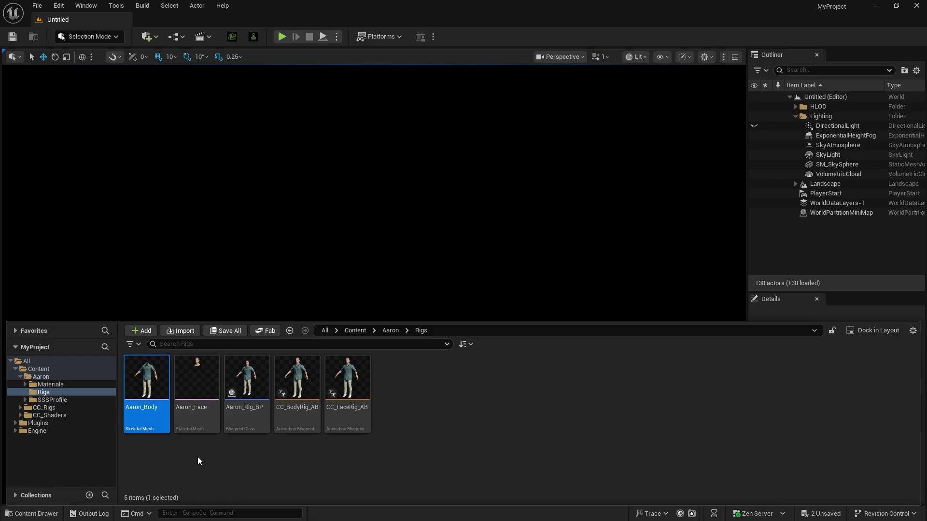
# - Open Live Link Hub and switch its layout from Live Data to Capture Manager
pyautogui.click(150, 89)
pyautogui.click(116, 5)
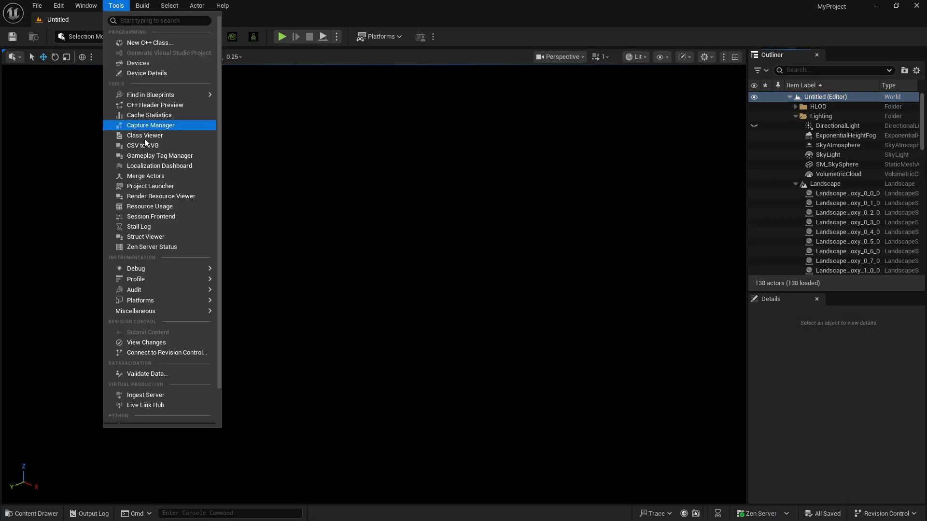
pyautogui.click(177, 406)
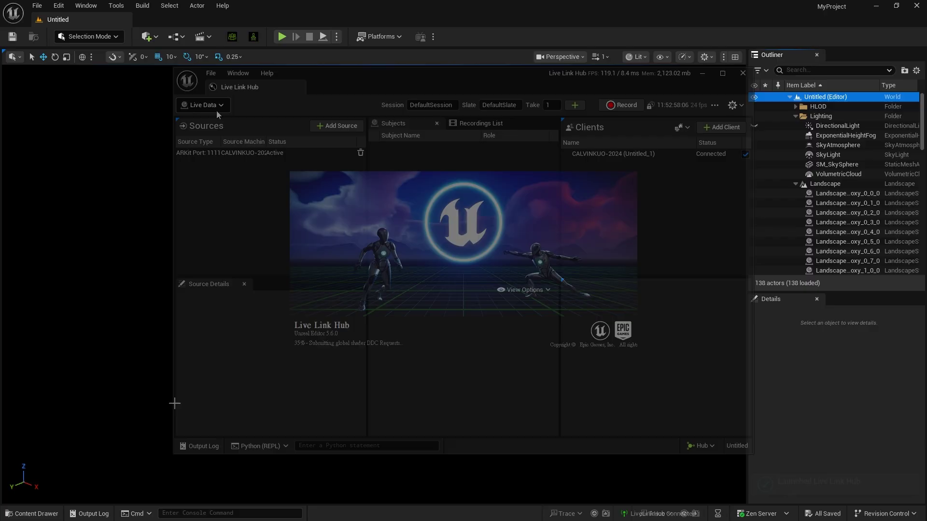
pyautogui.click(220, 106)
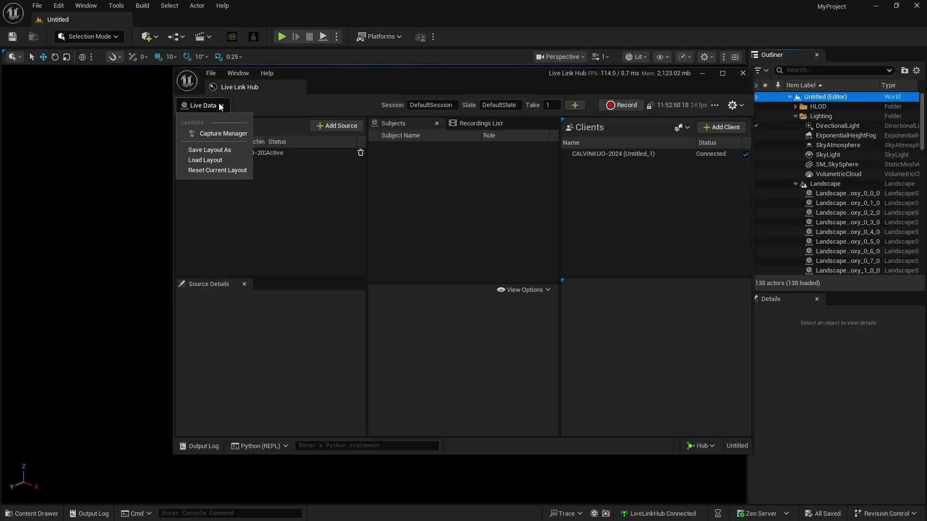
pyautogui.click(225, 134)
# - Add a Mono Video Ingest device and set its take directory to the footage folder under D:/Project
pyautogui.click(279, 131)
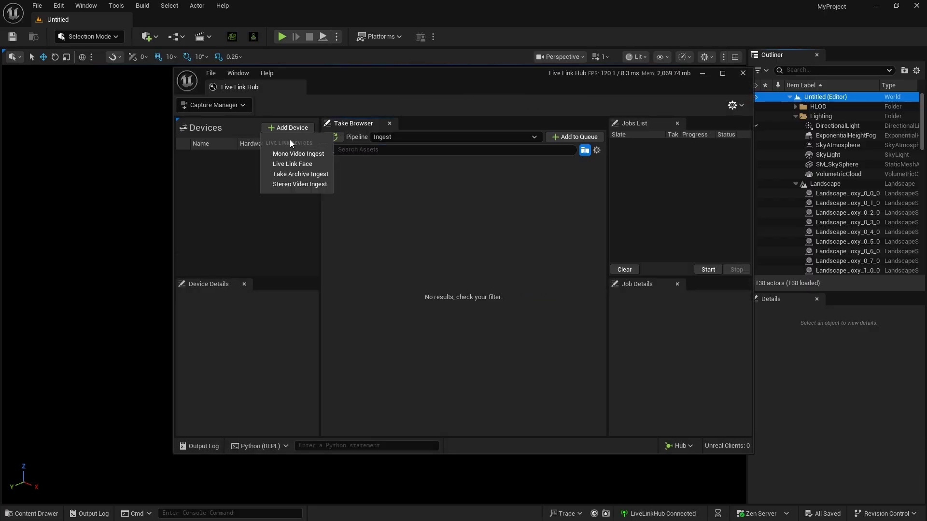
pyautogui.click(295, 154)
pyautogui.click(253, 155)
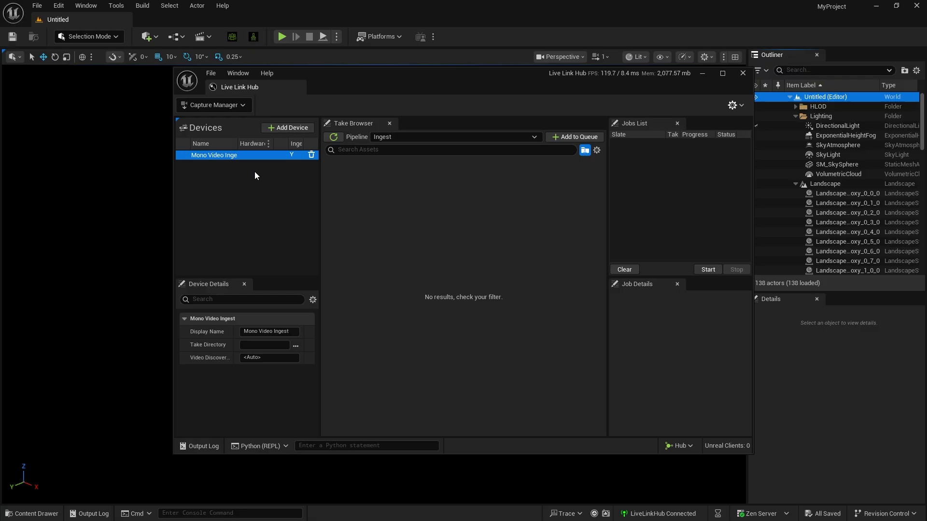
pyautogui.click(299, 346)
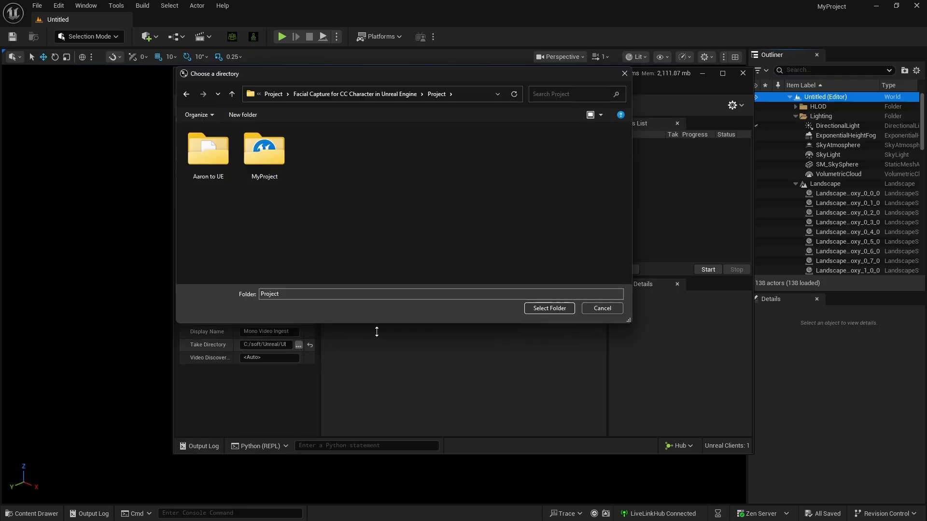
pyautogui.click(545, 309)
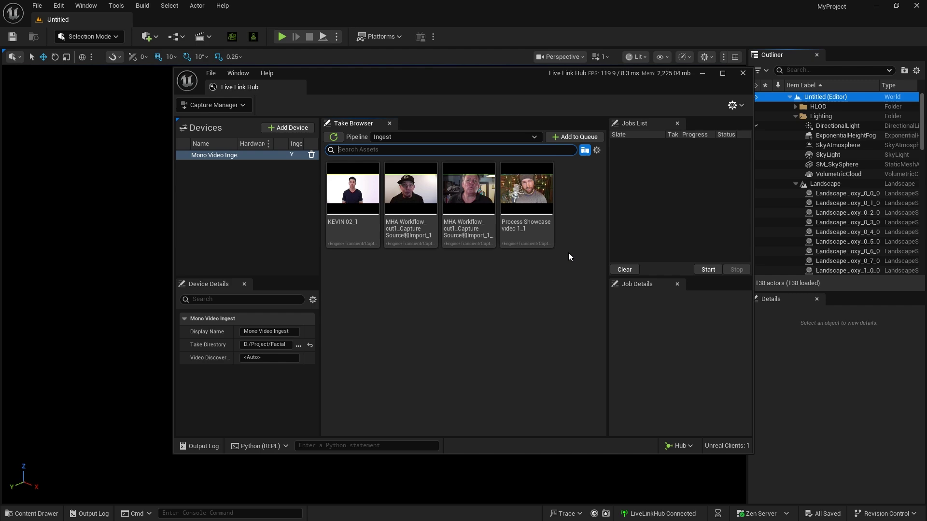
# - Queue the third take, MHA Workflow_cut1_Capture Source和Import_1_1, and start the ingest job
pyautogui.click(467, 202)
pyautogui.click(576, 137)
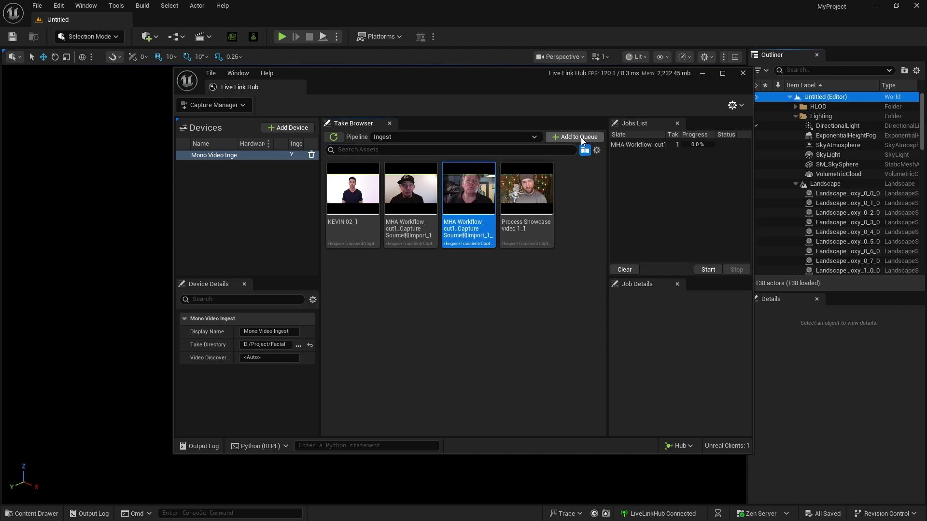
pyautogui.click(714, 267)
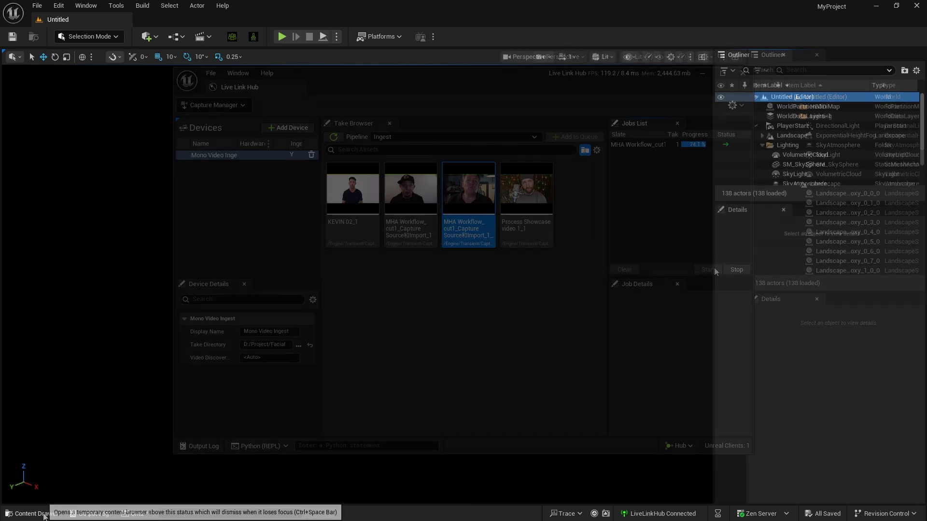
# - Open the ingested MHA_Workflow_cut1_Capture_Source和Import_1_1 folder under CaptureManager/Imports/Mono_Video_Ingest
pyautogui.click(42, 514)
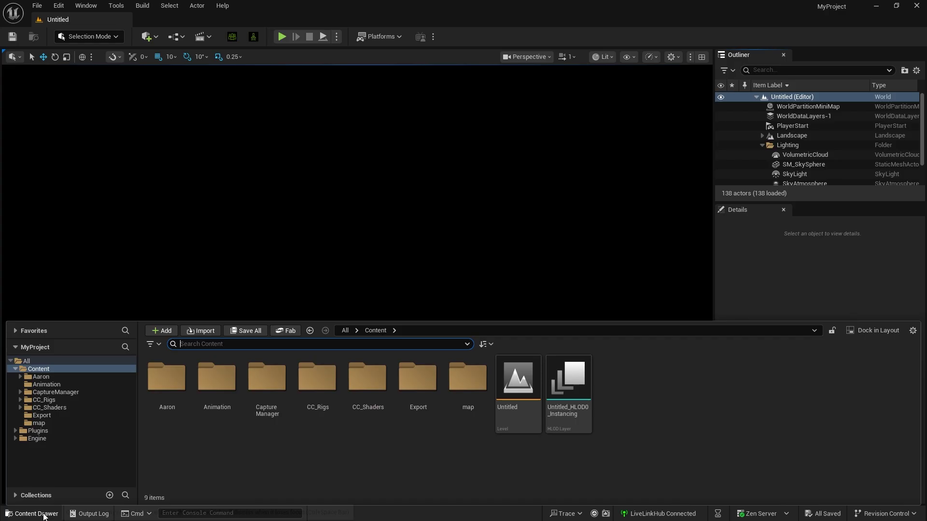
pyautogui.click(71, 394)
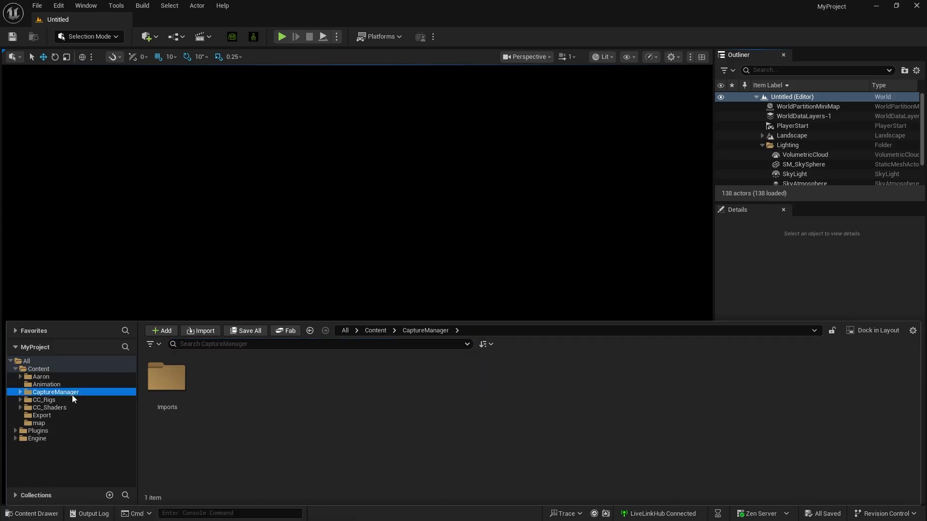
pyautogui.doubleClick(155, 386)
pyautogui.click(156, 393)
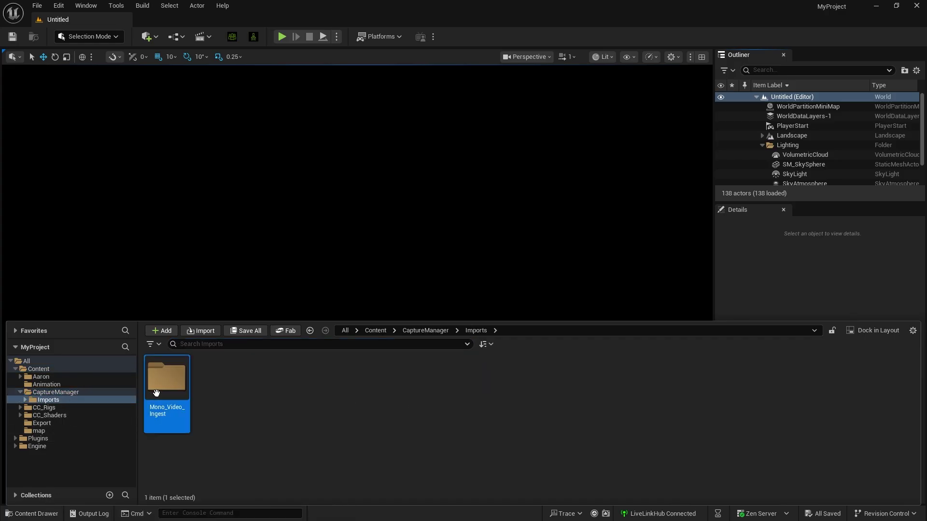
pyautogui.doubleClick(156, 393)
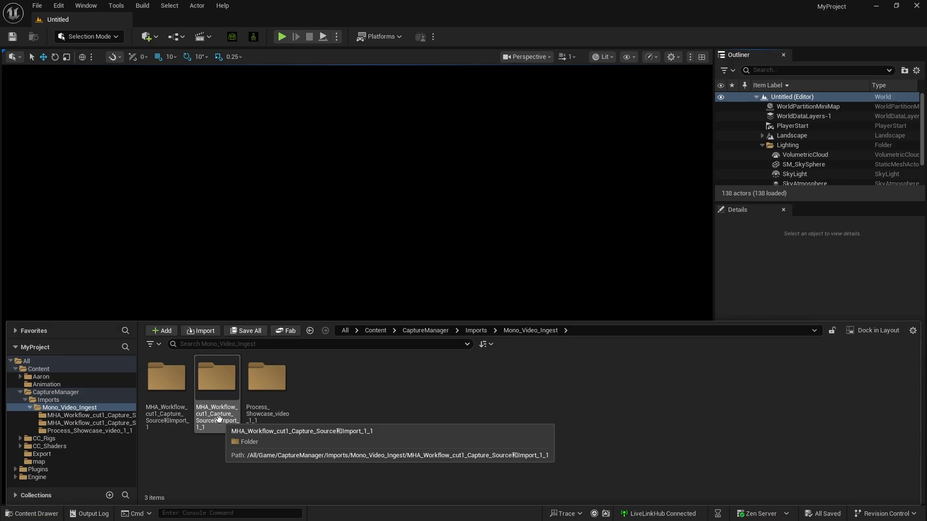
pyautogui.doubleClick(217, 387)
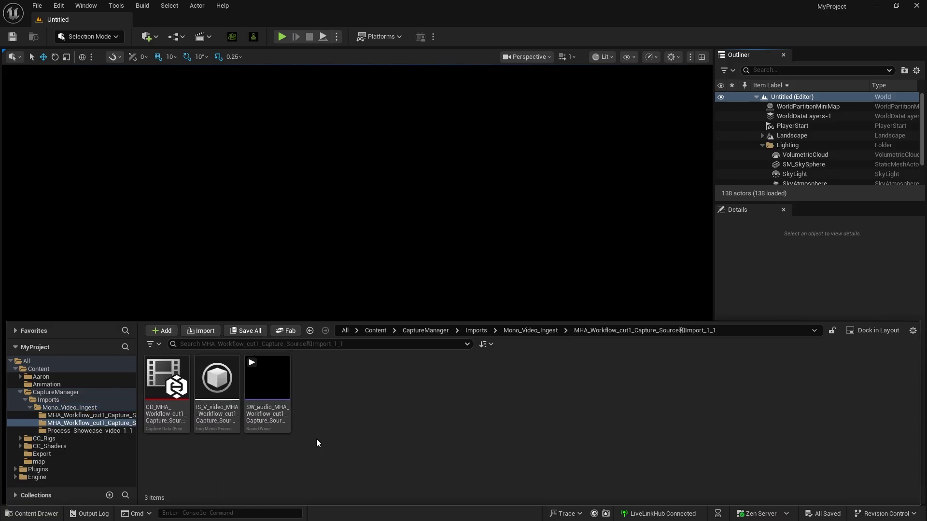
# - Create a MetaHuman Performance asset in the ingested take's folder and open it
pyautogui.rightClick(366, 413)
pyautogui.moveTo(366, 413)
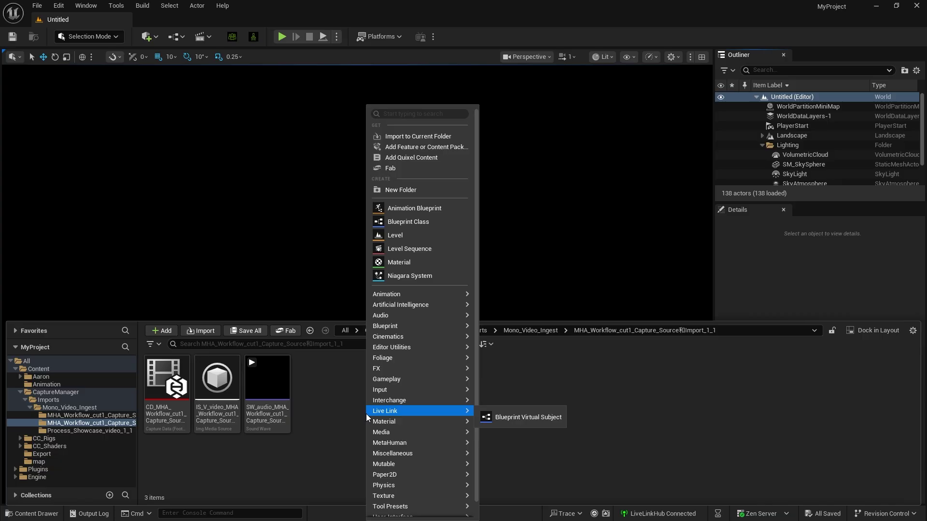
pyautogui.moveTo(437, 442)
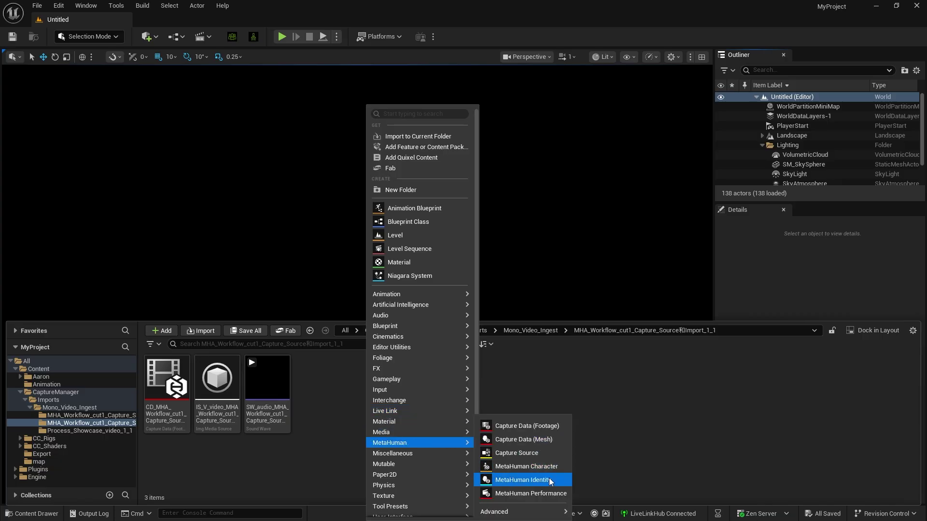
pyautogui.click(555, 494)
pyautogui.doubleClick(269, 384)
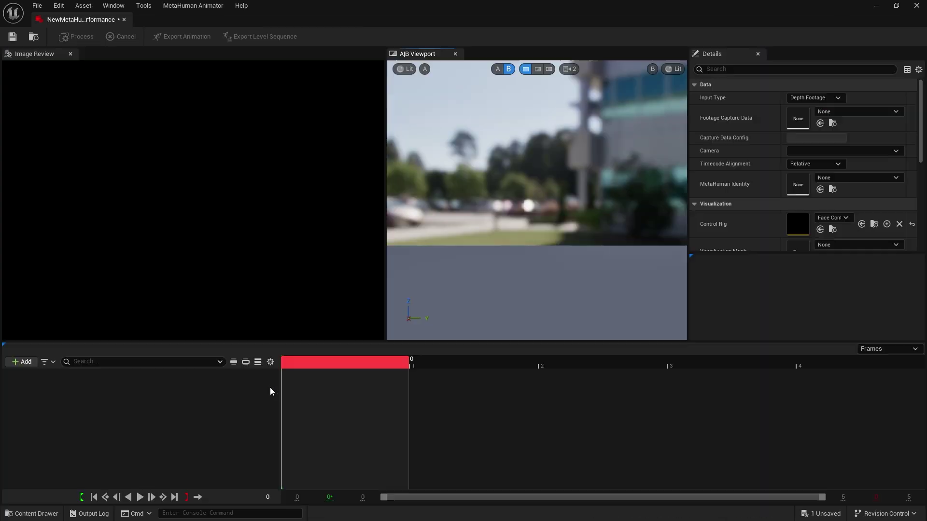
# - Set the performance's input type to Monocular Footage and assign the CD_MHA_Workflow_cut1_Capture_Source和Import_1_1 footage capture data
pyautogui.click(798, 98)
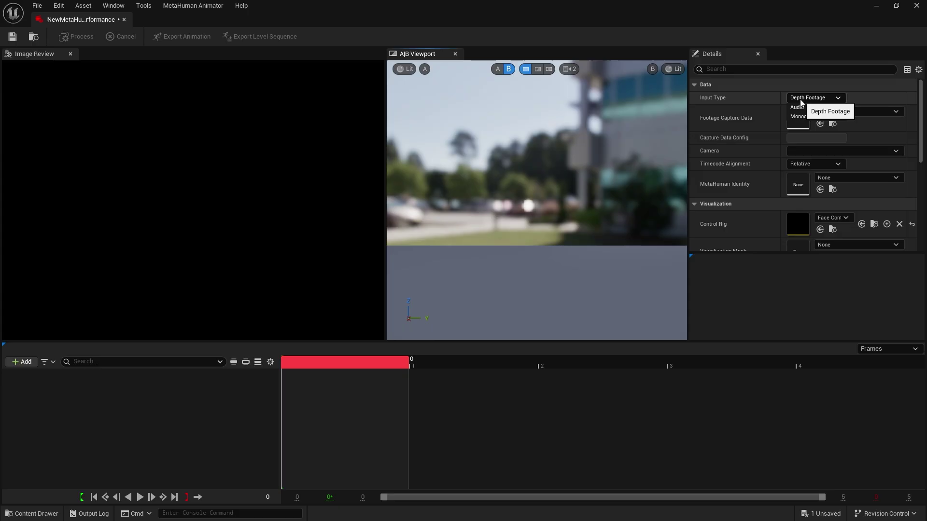
pyautogui.click(817, 117)
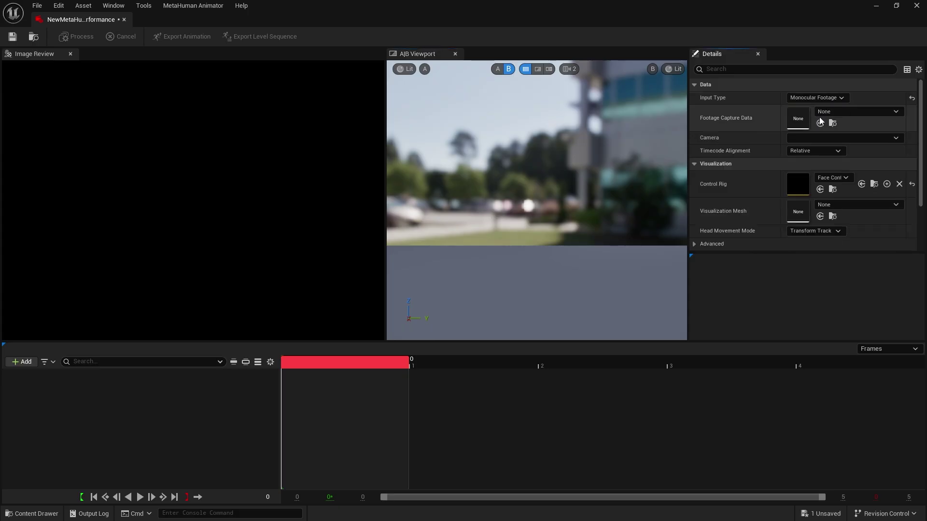
pyautogui.click(838, 112)
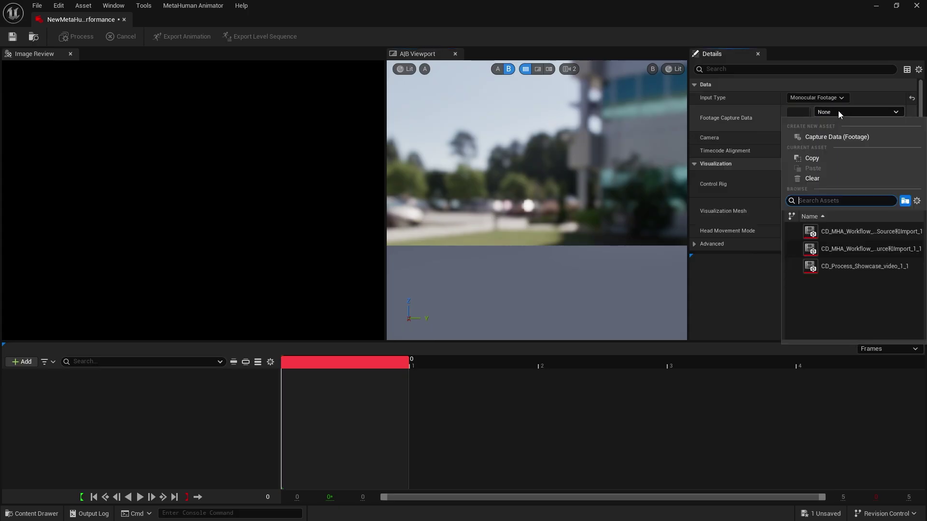
pyautogui.click(858, 251)
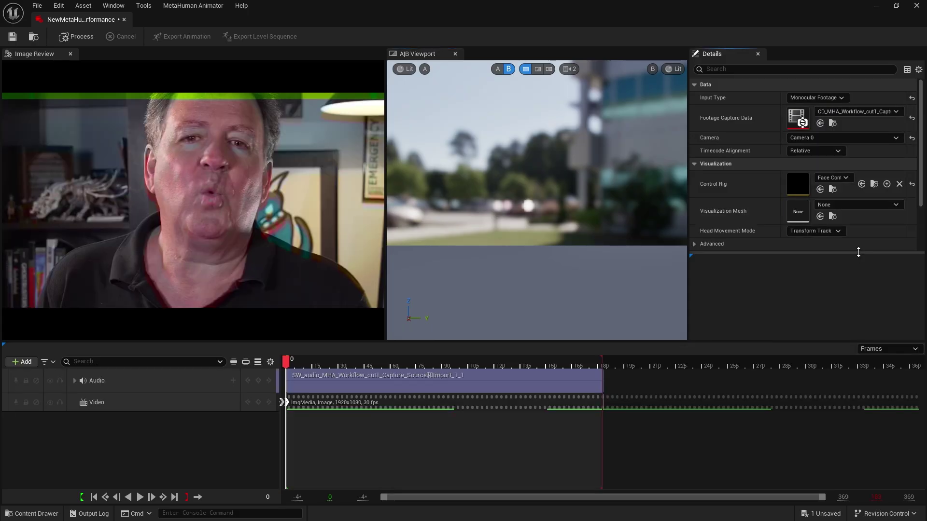
# - Assign CC5_HD_Face_Rig as the performance's control rig and Aaron_Face as its visualization mesh
pyautogui.click(844, 178)
pyautogui.write('cc5')
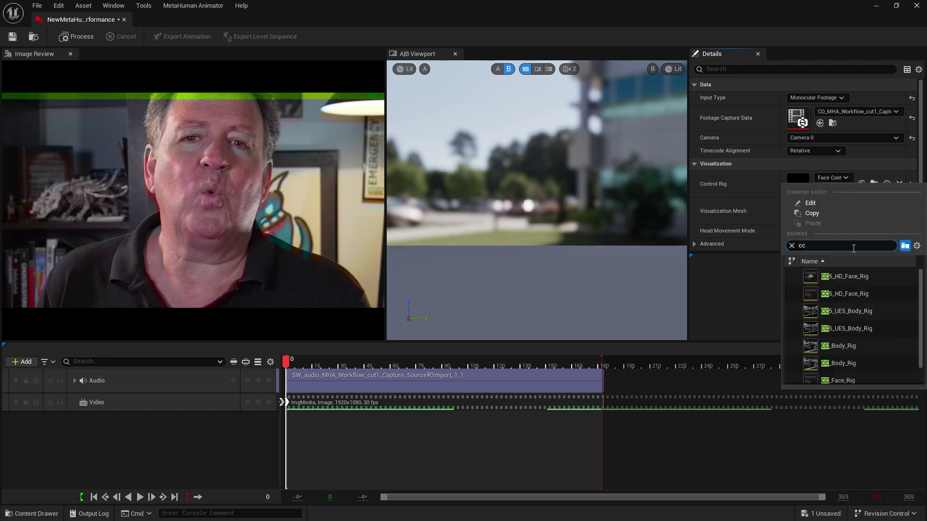
pyautogui.click(857, 279)
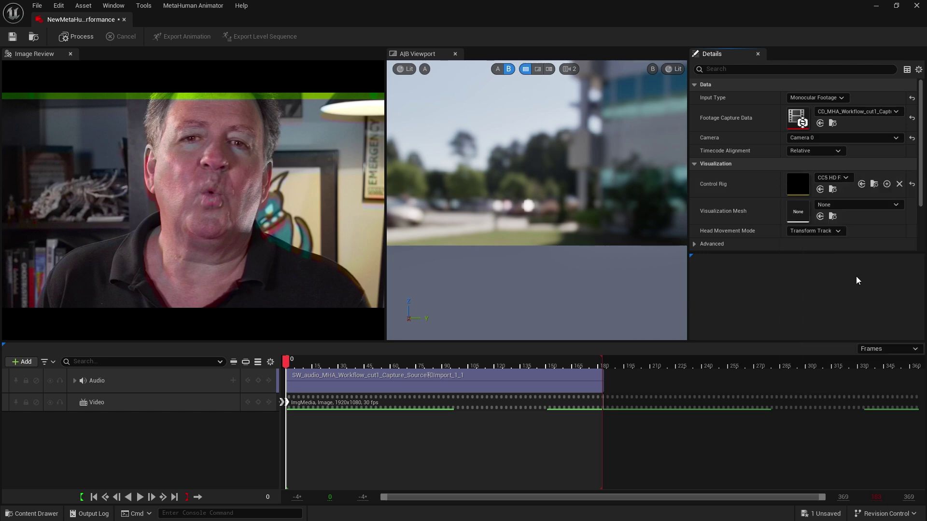
pyautogui.click(851, 206)
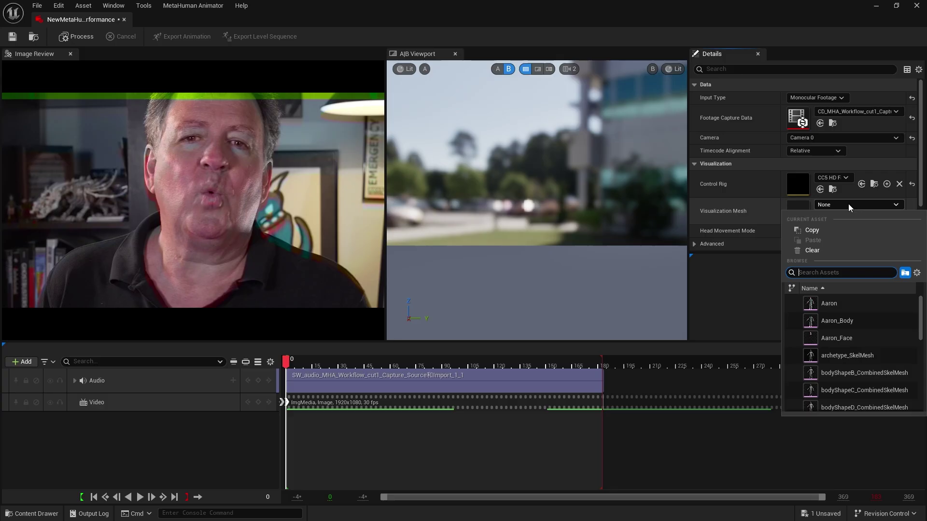
pyautogui.click(863, 337)
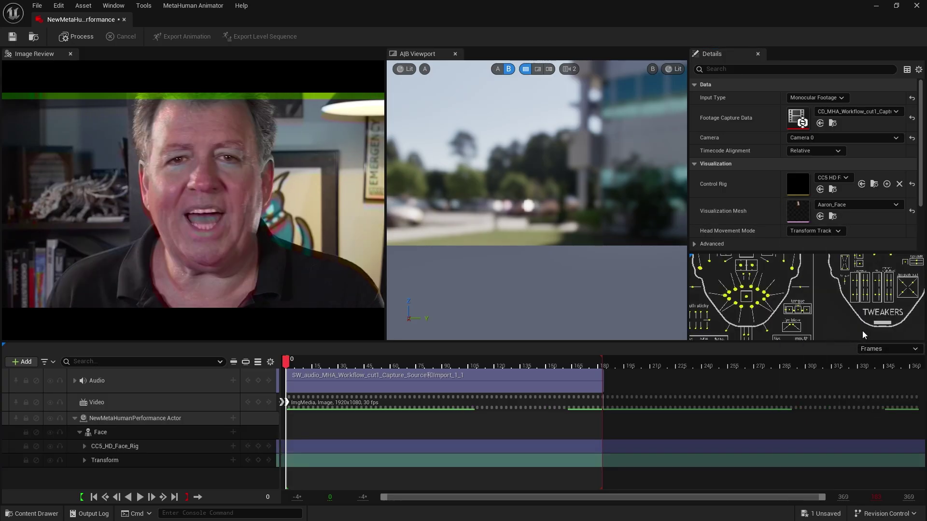
# - Process the performance with the face control board view enlarged, and play back the generated facial animation
pyautogui.moveTo(835, 252); pyautogui.dragTo(835, 131)
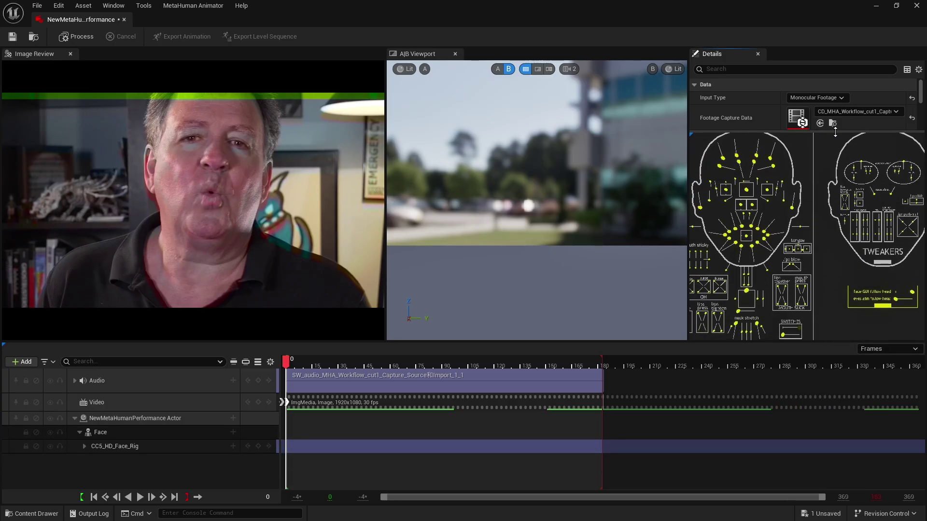
pyautogui.click(84, 39)
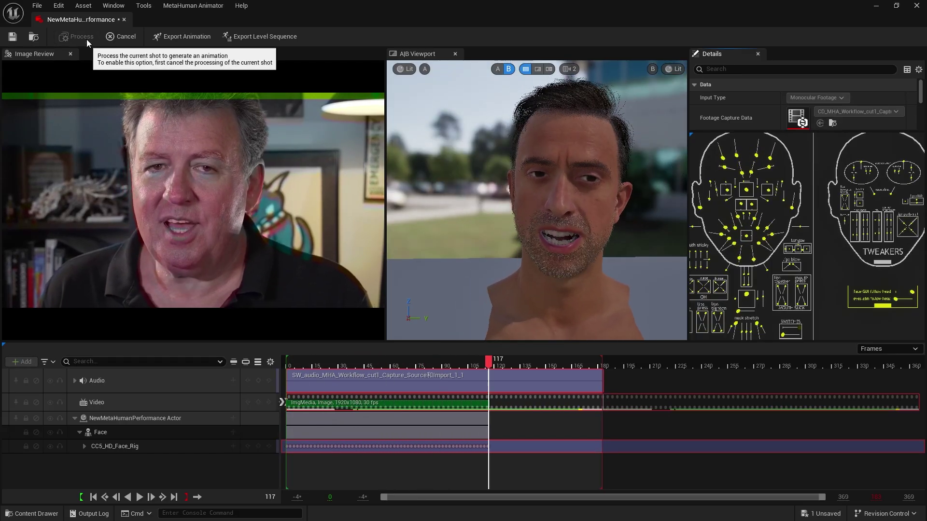
pyautogui.click(139, 497)
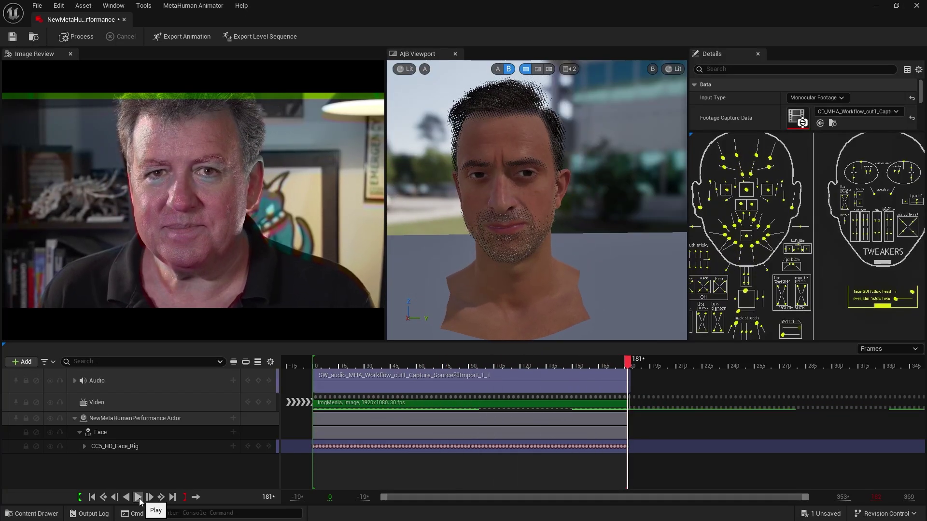
# - Export the animation as AS_NewMetaHumanPerformance_00 into the Animation folder, targeting the Aaron_Face skeletal mesh, and open that folder
pyautogui.click(188, 37)
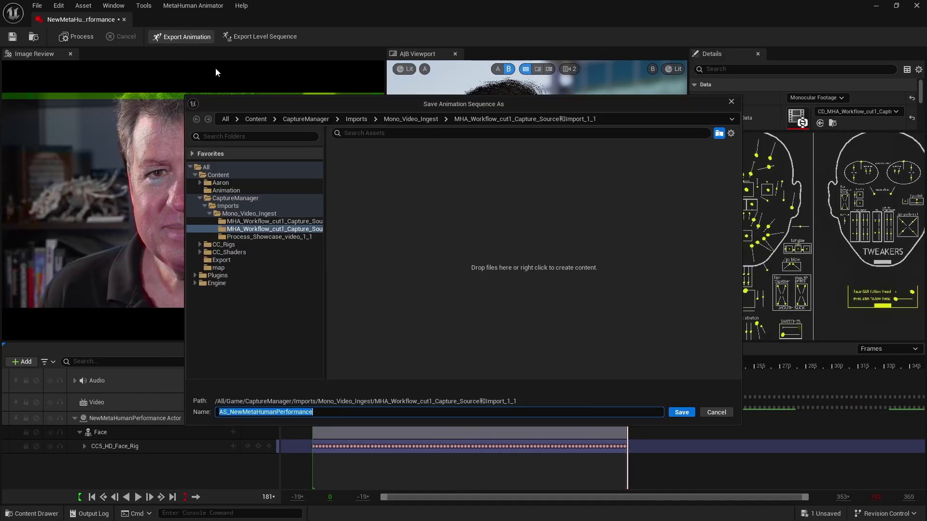
pyautogui.click(264, 189)
pyautogui.click(420, 412)
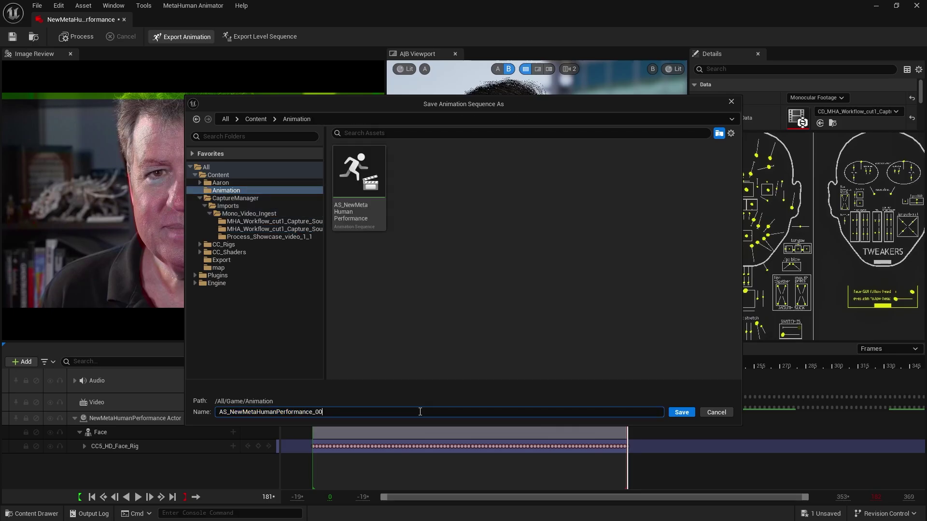
pyautogui.click(681, 412)
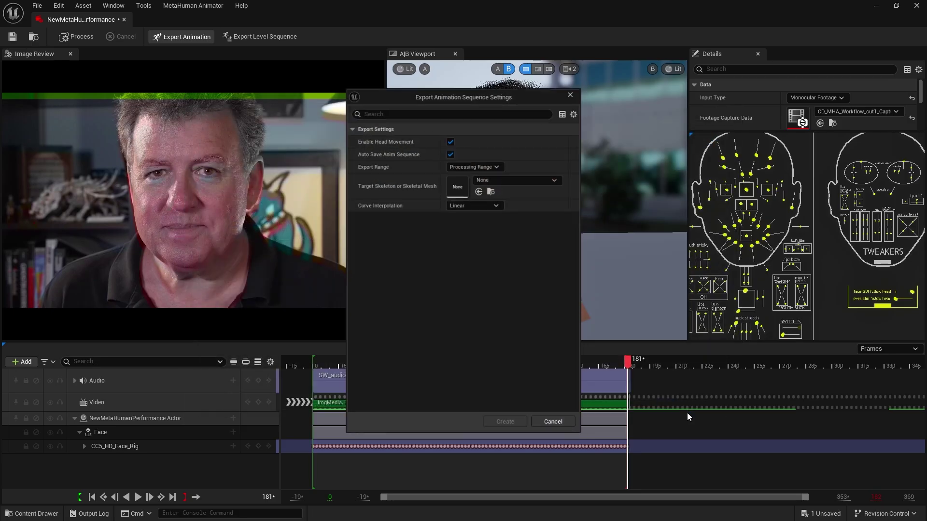
pyautogui.click(516, 179)
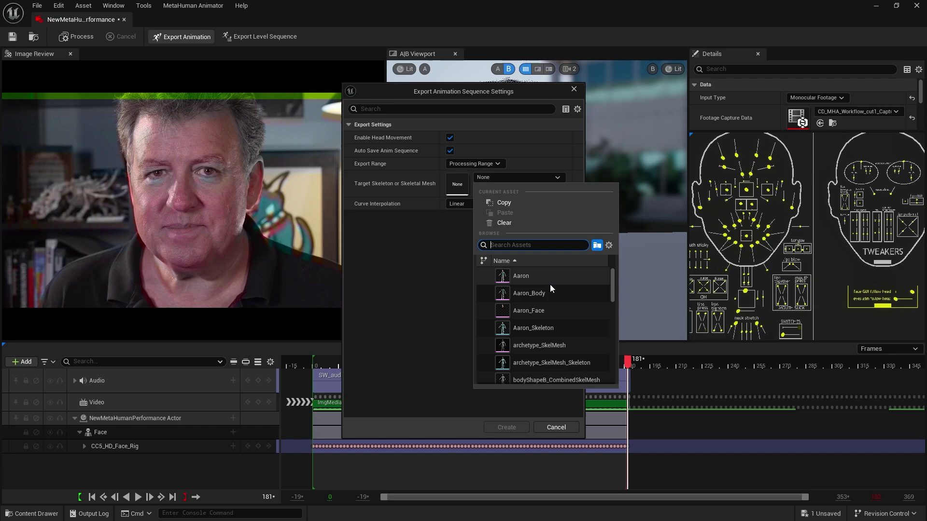
pyautogui.click(555, 314)
pyautogui.click(506, 427)
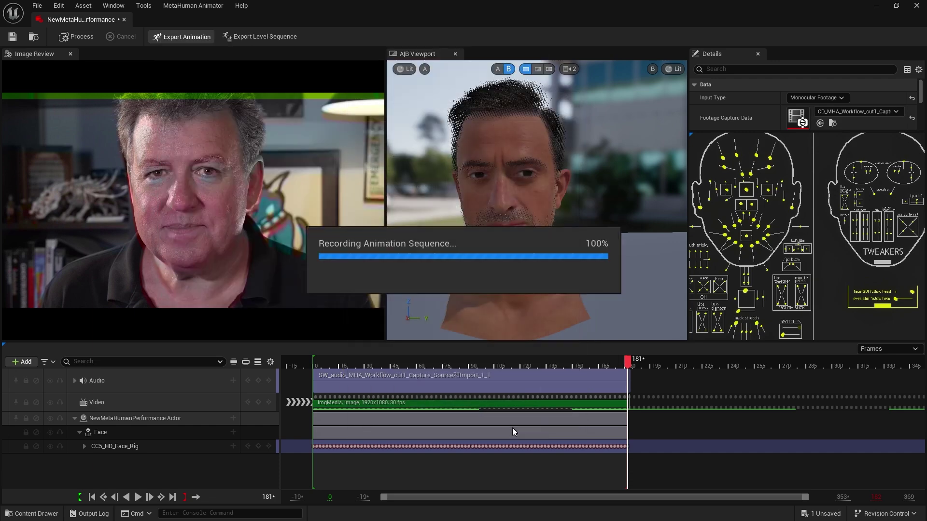
pyautogui.click(53, 384)
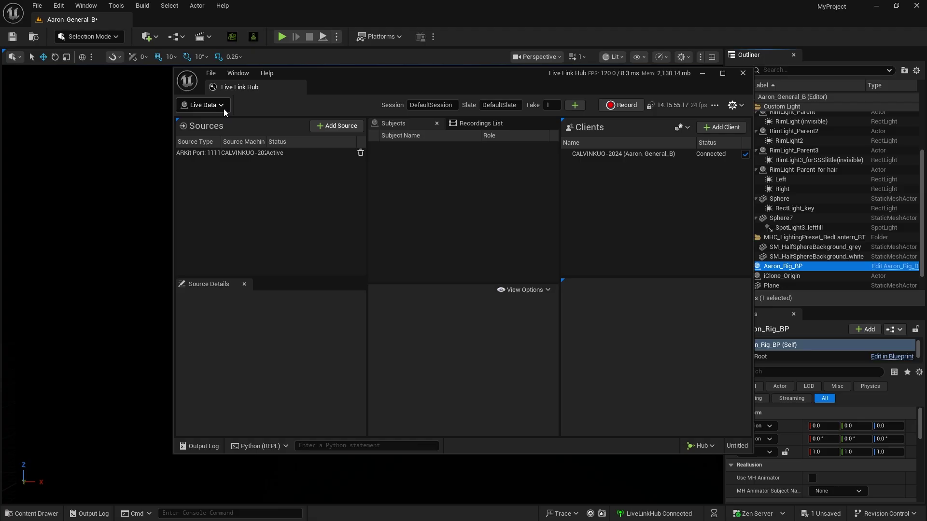
# - Add a MetaHuman (Video) source in Live Link Hub
pyautogui.click(338, 126)
pyautogui.click(366, 248)
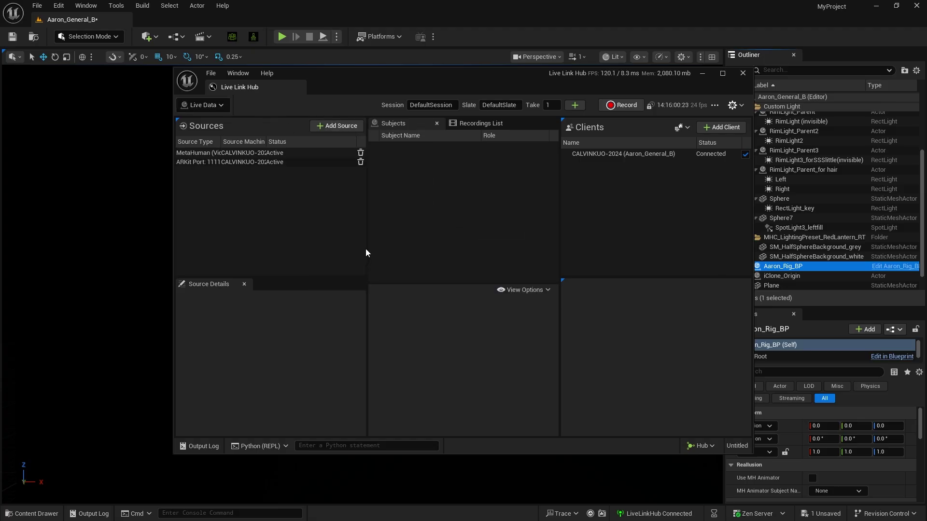
# - Connect the Logi C270 HD WebCam through the MetaHuman (Video) source and set its subject's monitor image to Input Video
pyautogui.click(279, 154)
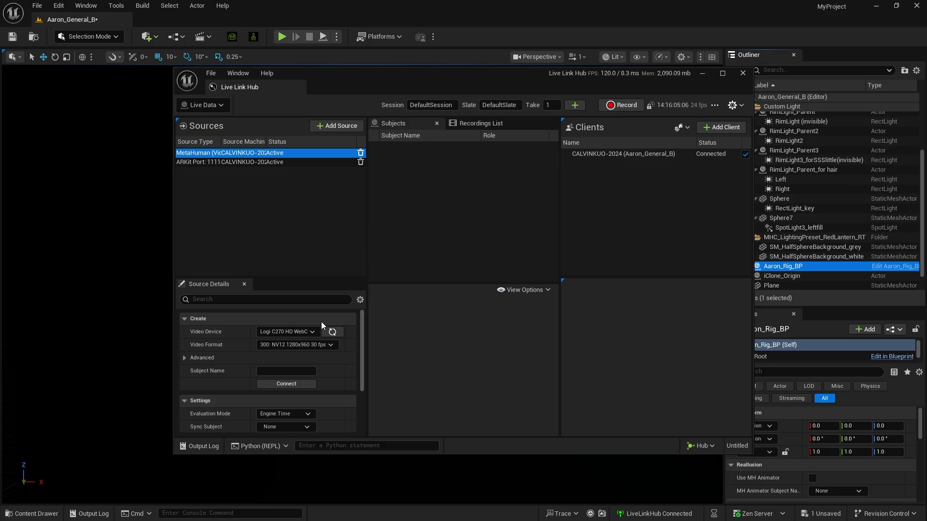
pyautogui.click(303, 385)
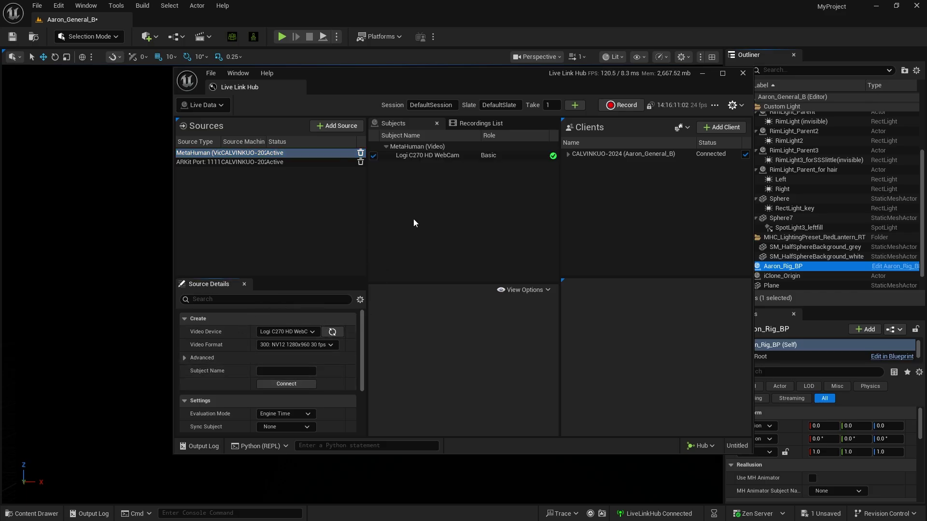
pyautogui.click(441, 155)
pyautogui.moveTo(458, 283); pyautogui.dragTo(466, 180)
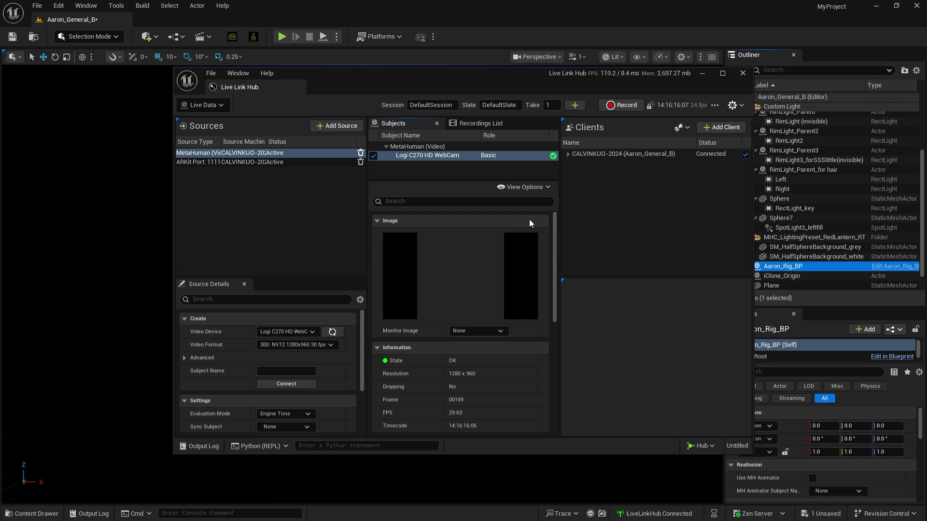
pyautogui.click(486, 331)
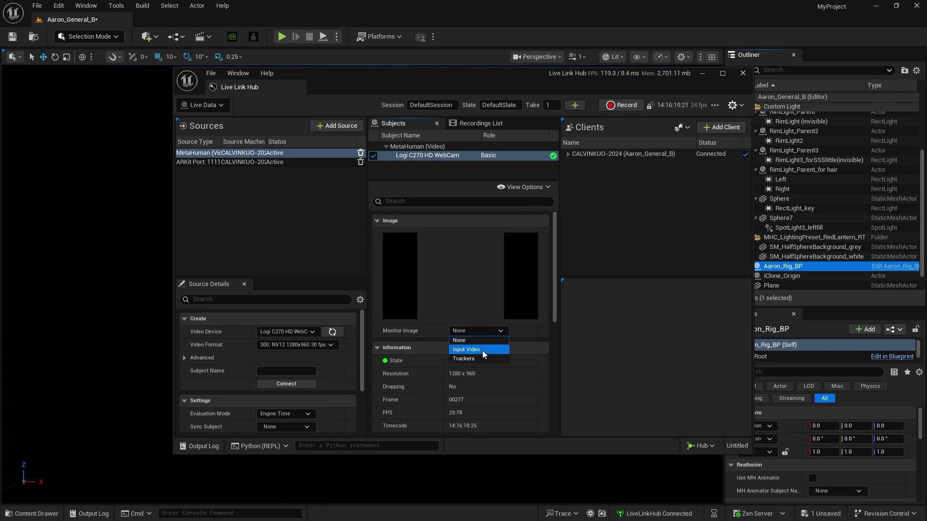
pyautogui.click(482, 350)
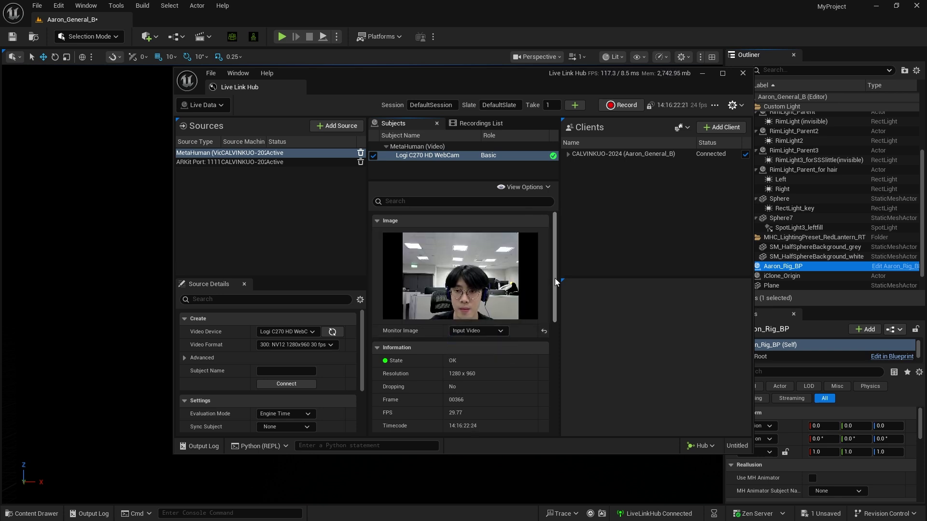
pyautogui.moveTo(555, 280); pyautogui.dragTo(554, 326)
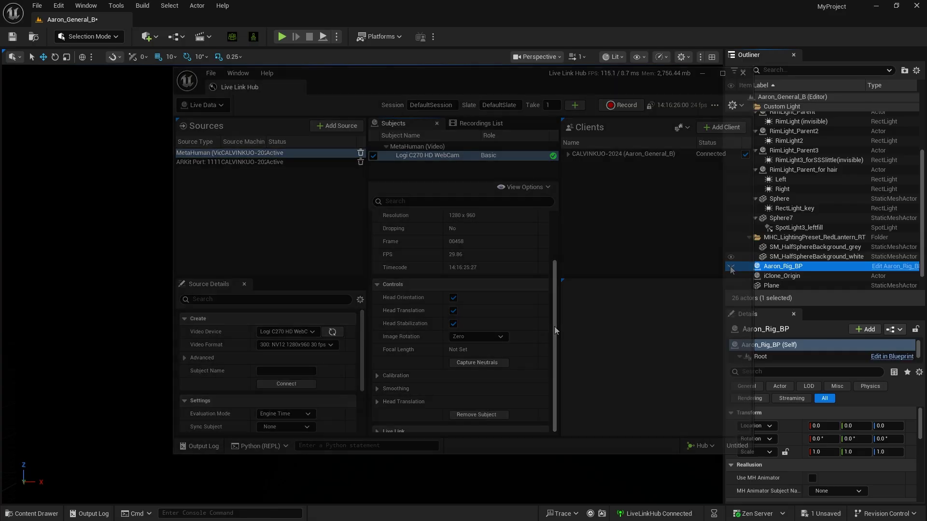
# - Show Aaron_Rig_BP in the level and enable Use MH Animator with the Logi C270 HD WebCam as its subject
pyautogui.click(731, 267)
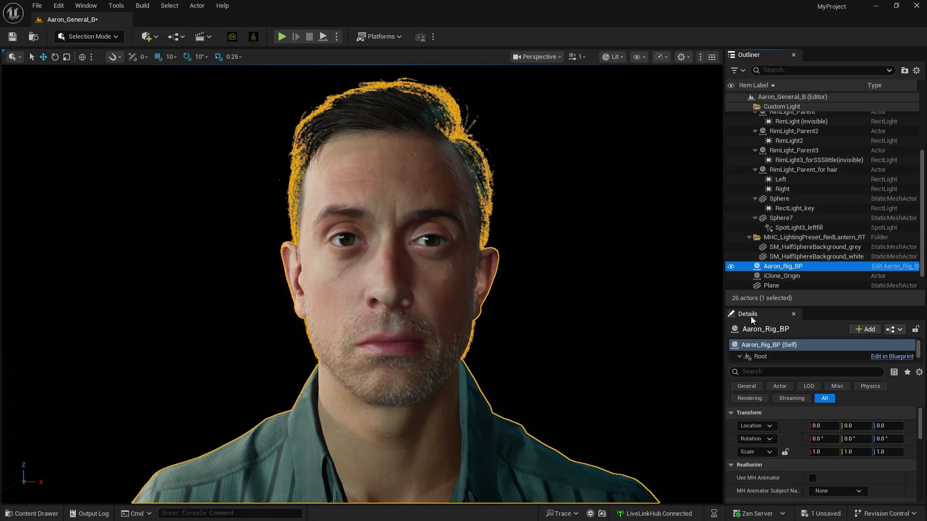
pyautogui.click(815, 477)
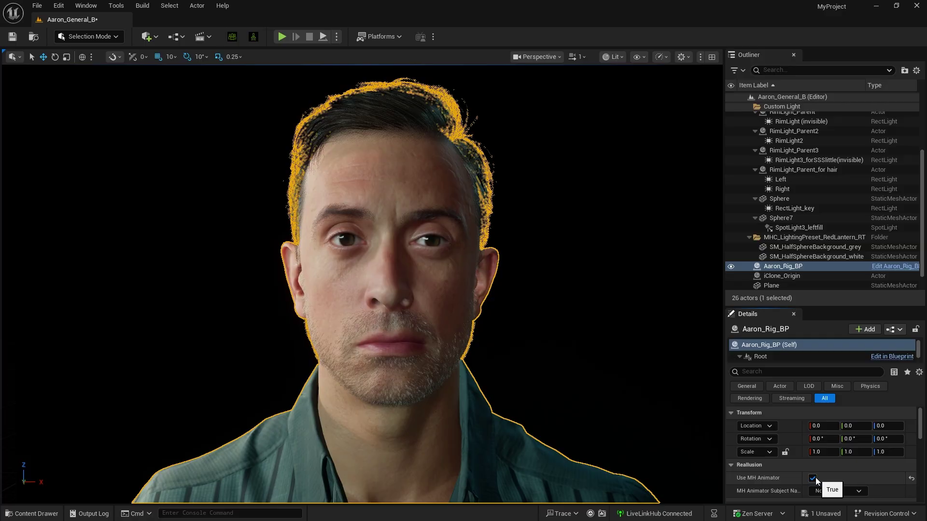
pyautogui.click(850, 488)
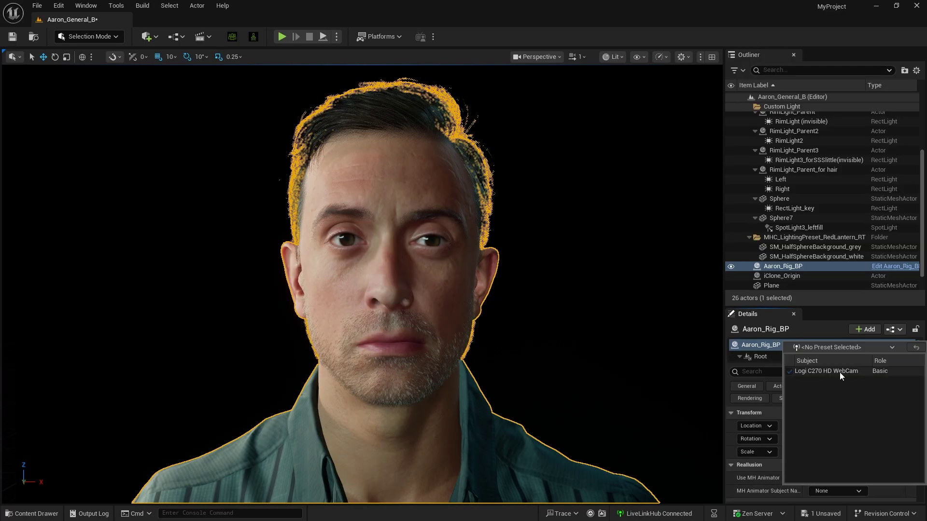
pyautogui.click(839, 372)
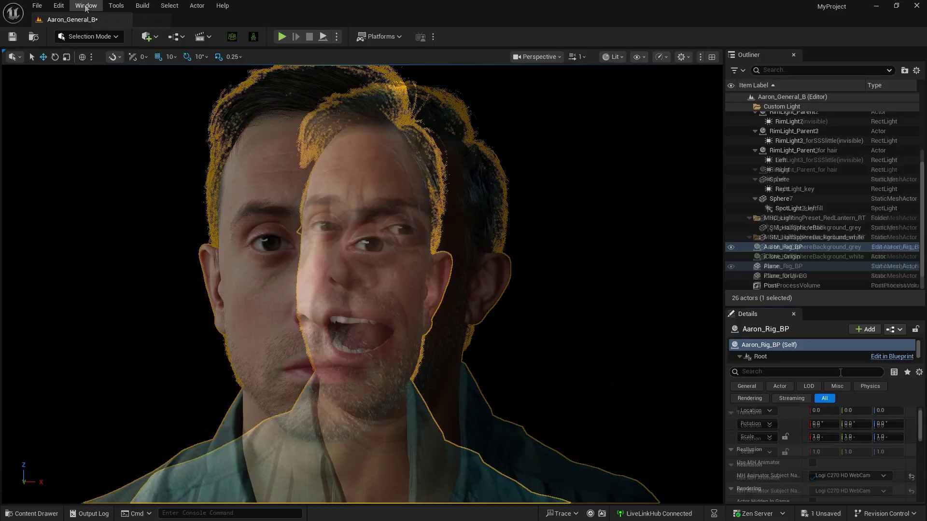
# - Open the Take Recorder and add Aaron_Rig_BP as a recording source
pyautogui.click(86, 6)
pyautogui.moveTo(203, 92)
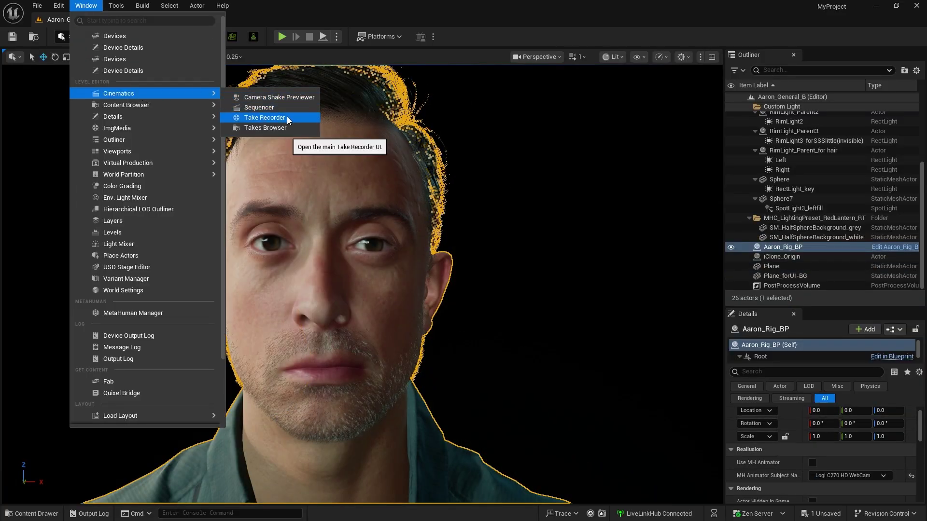
pyautogui.click(265, 117)
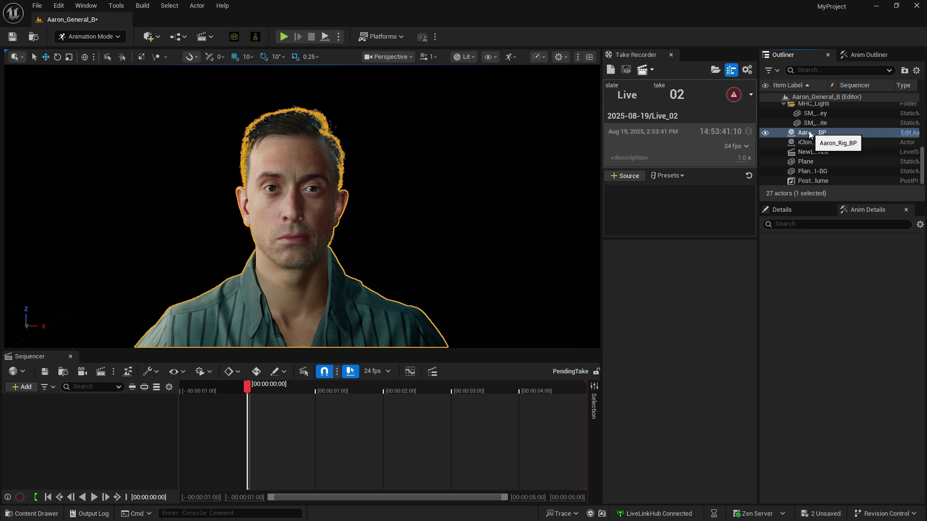
pyautogui.moveTo(804, 142); pyautogui.dragTo(688, 201)
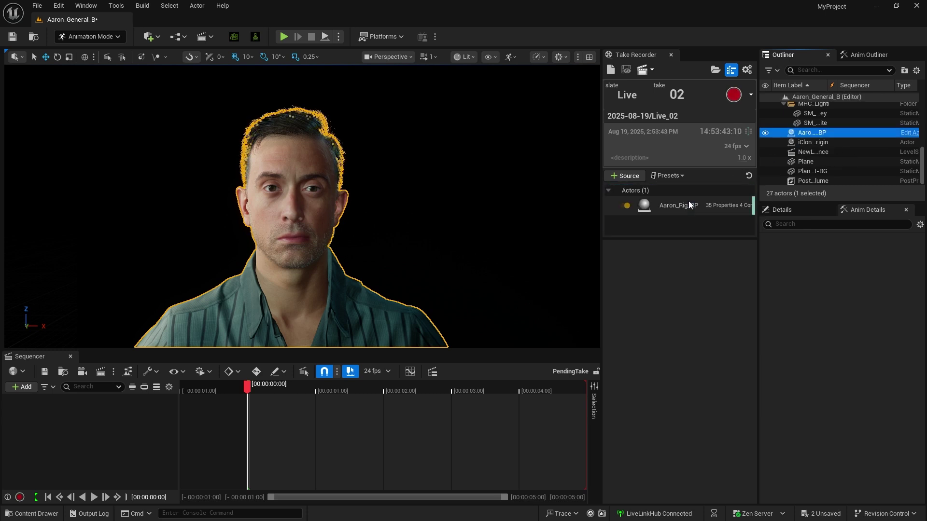
pyautogui.click(690, 205)
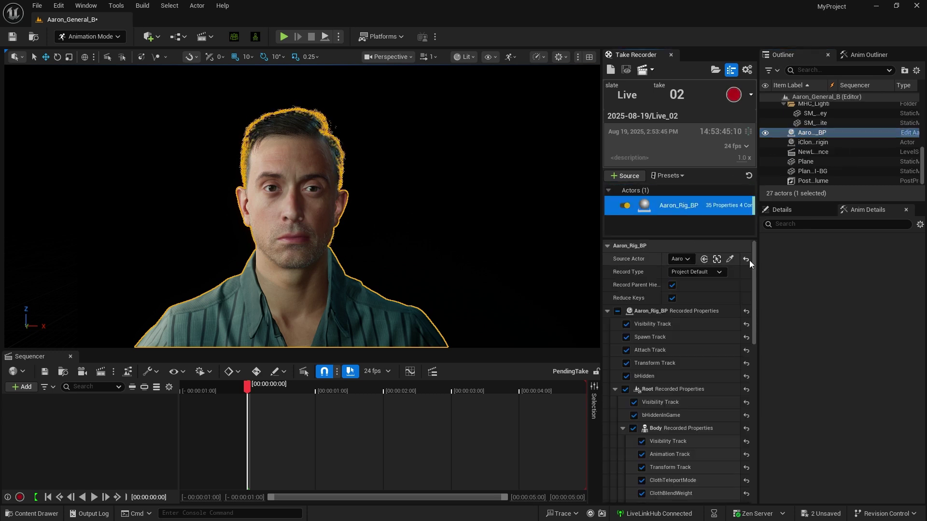
pyautogui.moveTo(752, 269); pyautogui.dragTo(765, 256)
# - Enable Use MH Animator on Aaron_Rig_BP and record take 02 of the Live slate
pyautogui.click(783, 211)
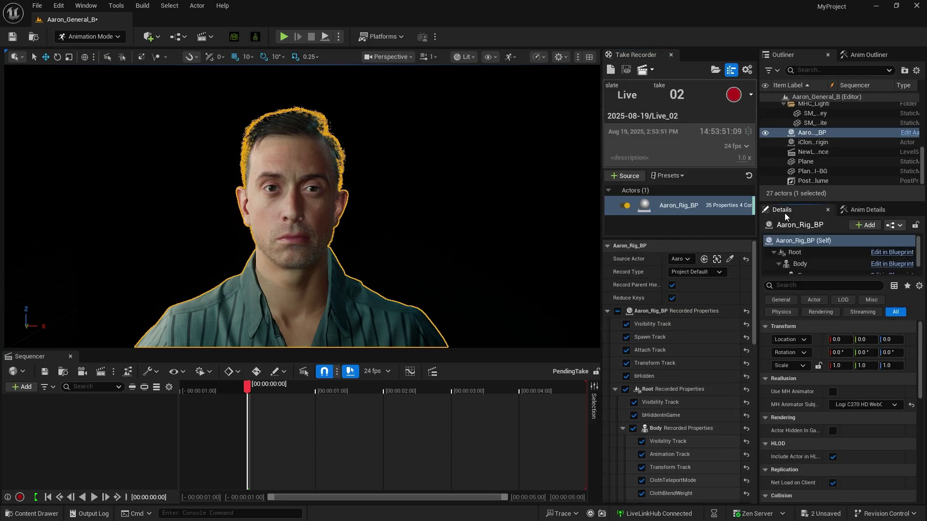
pyautogui.click(833, 392)
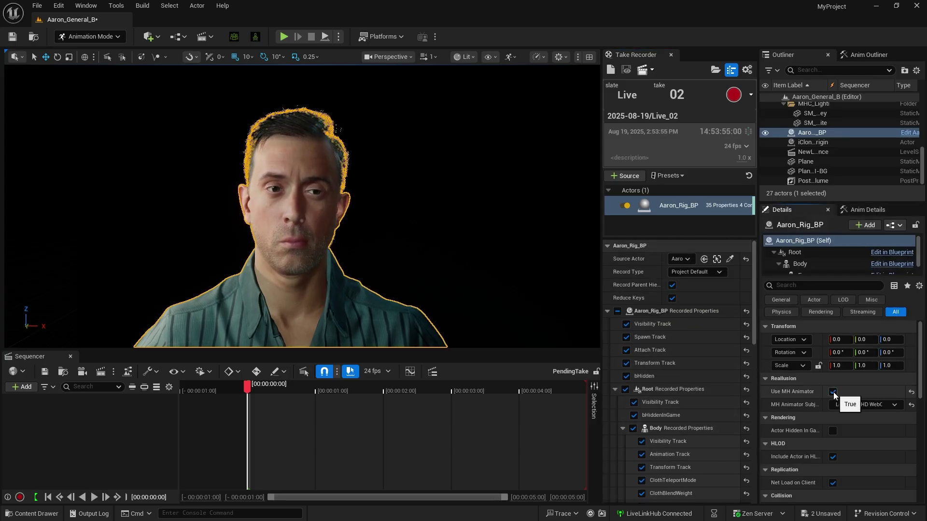
pyautogui.click(737, 95)
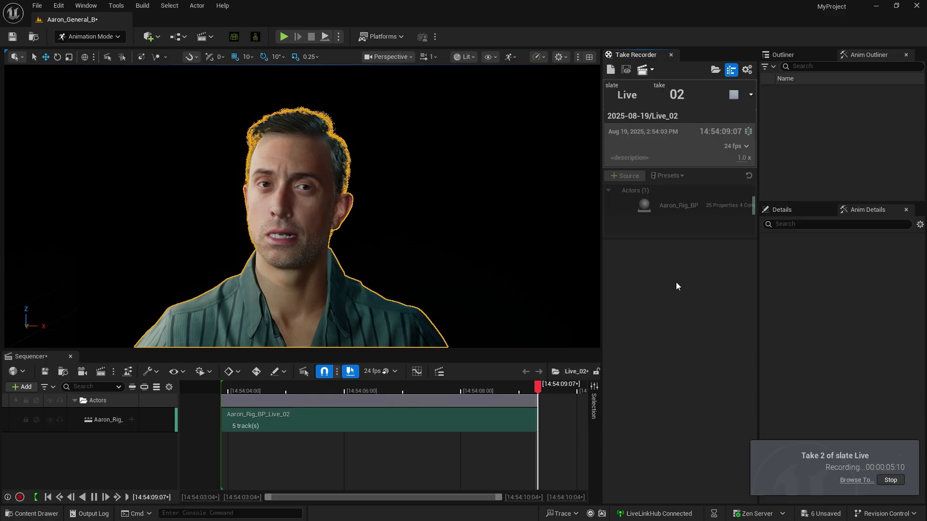
pyautogui.click(734, 95)
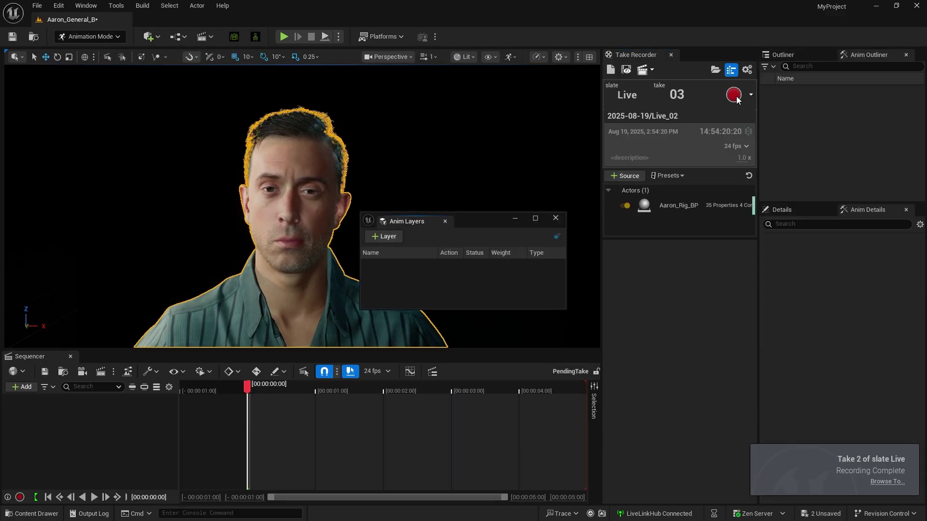
# - Close the Anim Layers window and open the recorded Aaron_Rig_BP_Live_02 animation from the take's Live_02_Subscenes Animation folder
pyautogui.hotkey('ctrl', 'space')
pyautogui.click(555, 219)
pyautogui.click(63, 333)
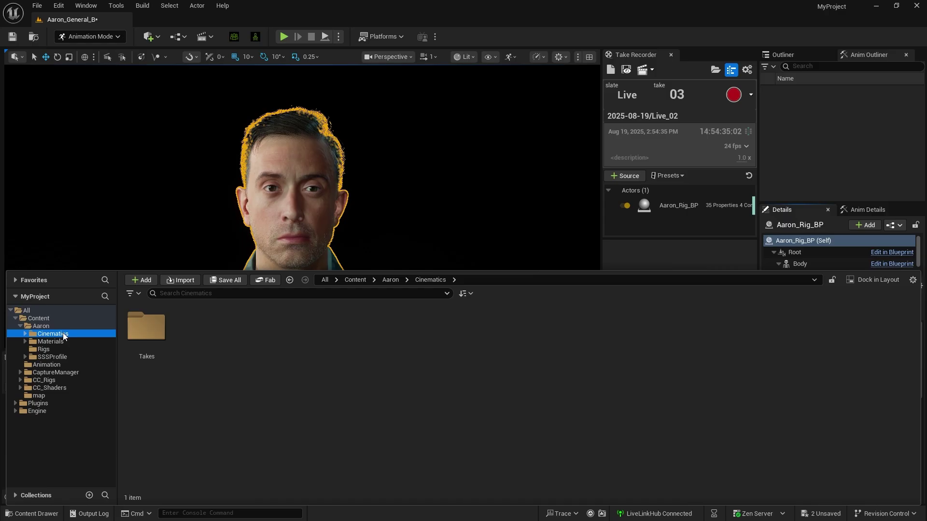
pyautogui.doubleClick(146, 327)
pyautogui.doubleClick(146, 326)
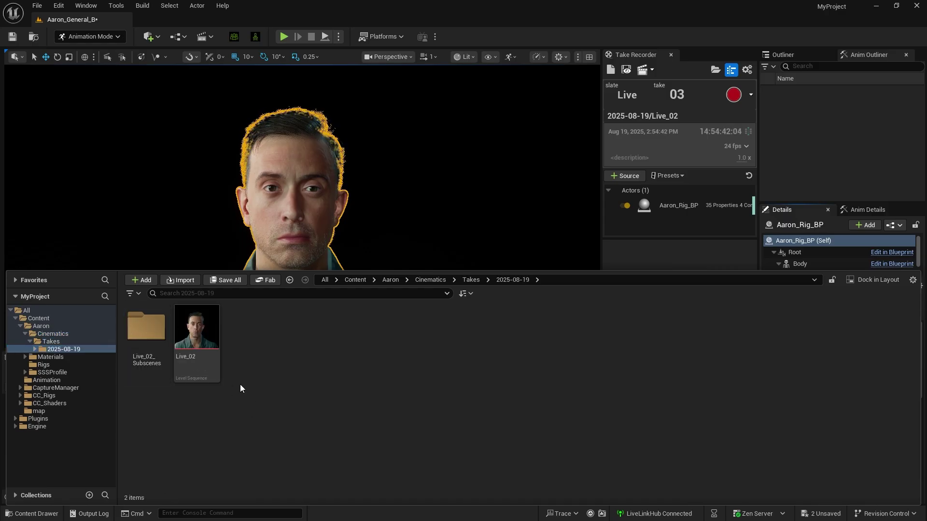
pyautogui.doubleClick(154, 328)
pyautogui.click(162, 330)
pyautogui.doubleClick(162, 330)
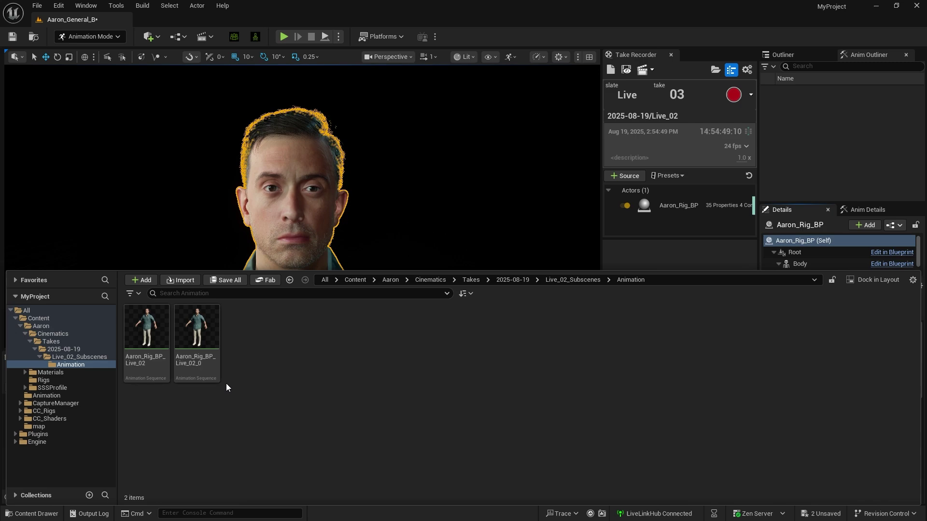
pyautogui.doubleClick(146, 333)
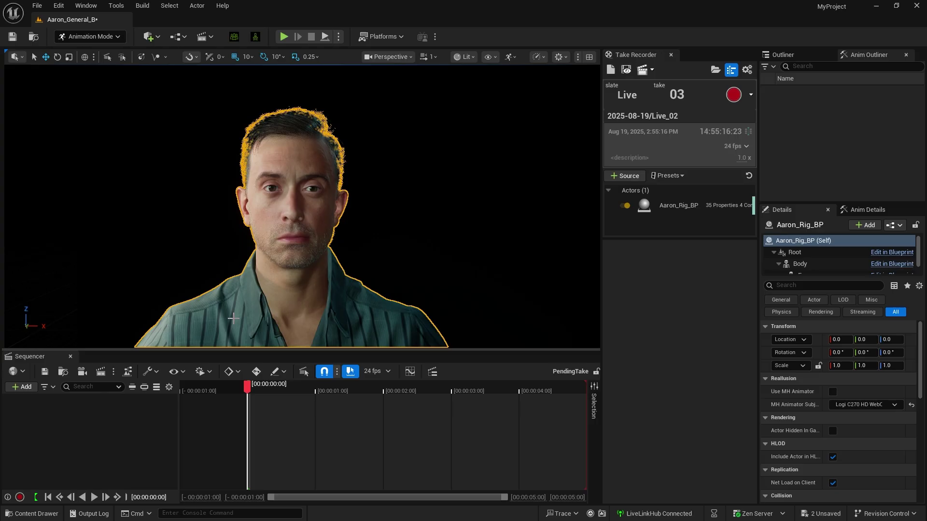
# - Add Aaron_Rig_BP to the sequence as an actor track and delete its body and face control rig tracks
pyautogui.click(23, 387)
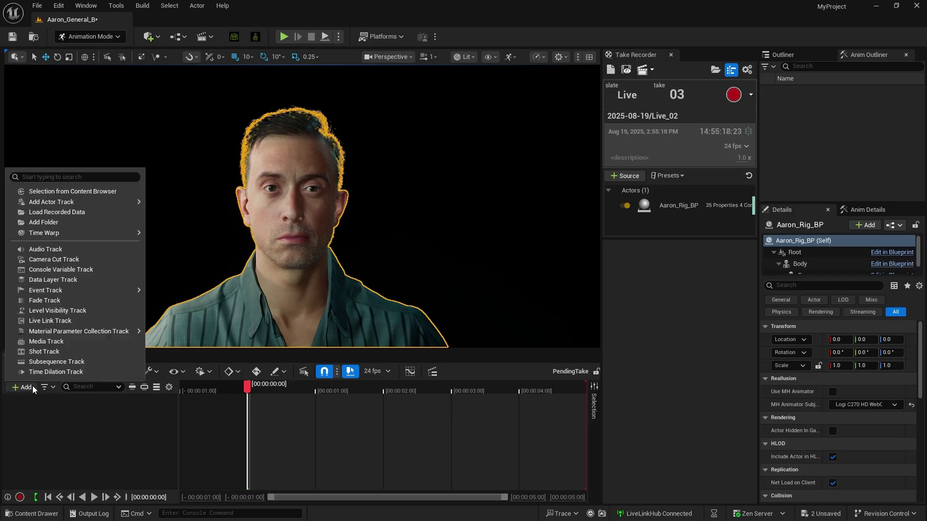
pyautogui.moveTo(96, 202)
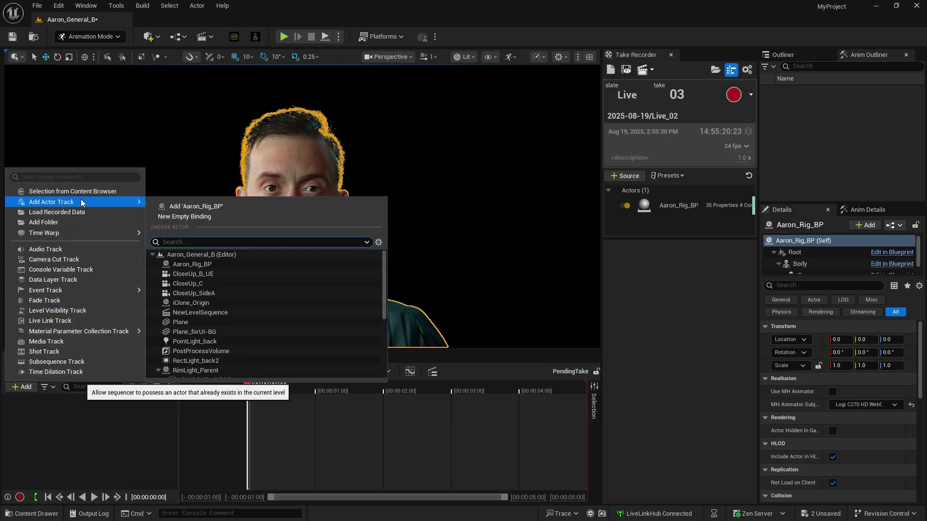
pyautogui.click(214, 206)
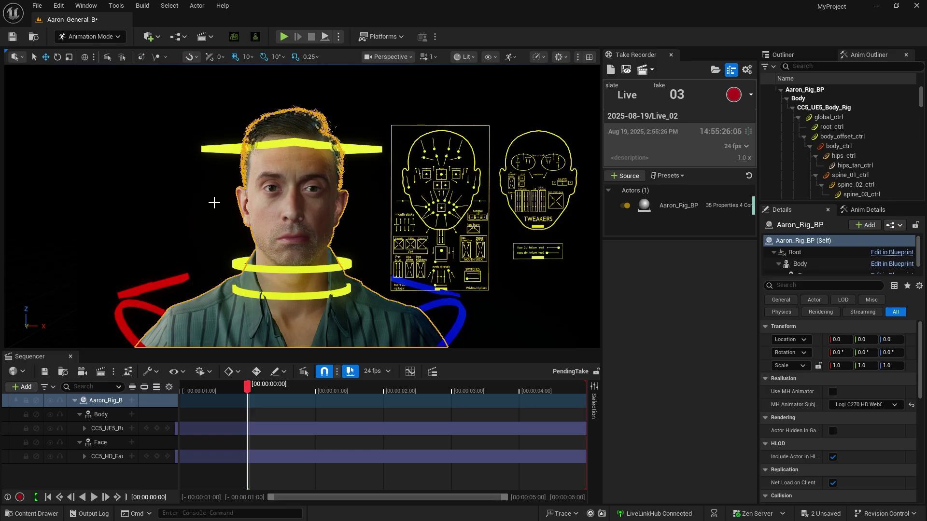
pyautogui.click(114, 427)
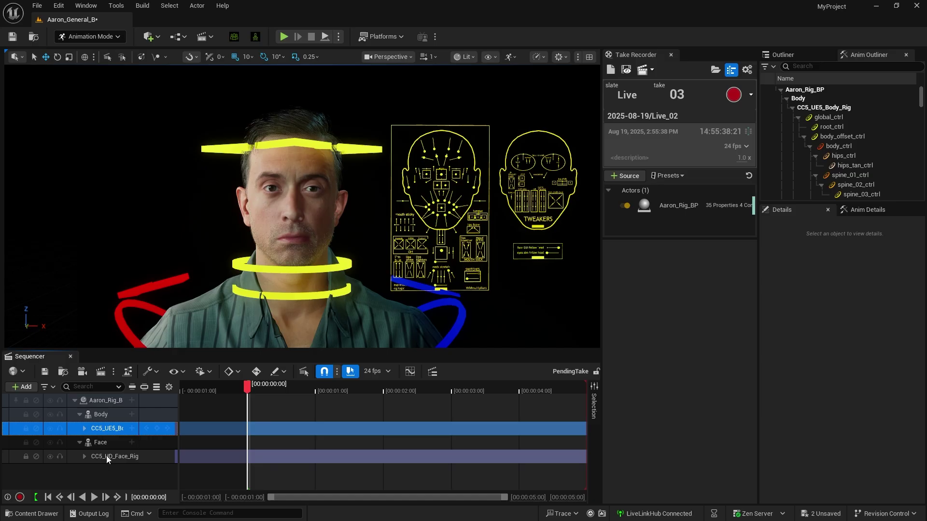
pyautogui.press('Delete')
pyautogui.click(105, 445)
pyautogui.press('Delete')
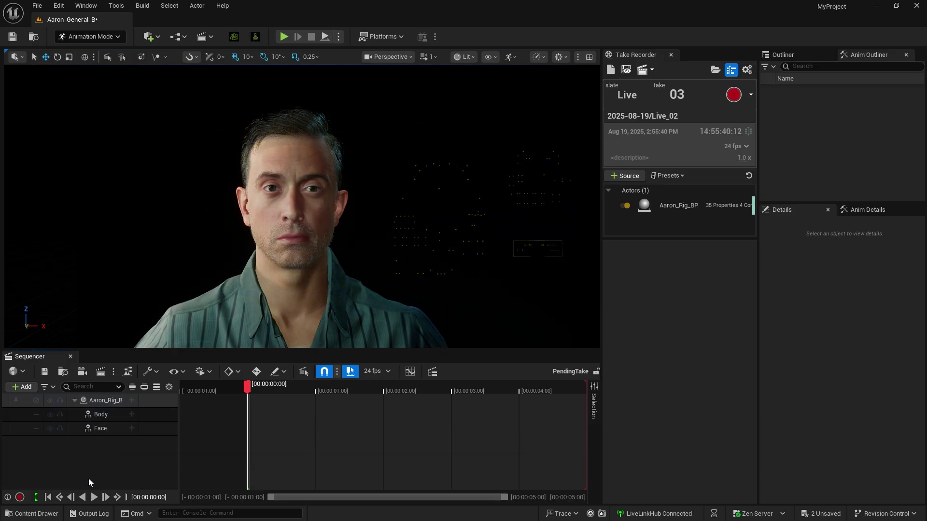
# - Add the Aaron_Rig_BP_Live_02 animation to both the Body and Face tracks, and play back the sequence
pyautogui.click(132, 414)
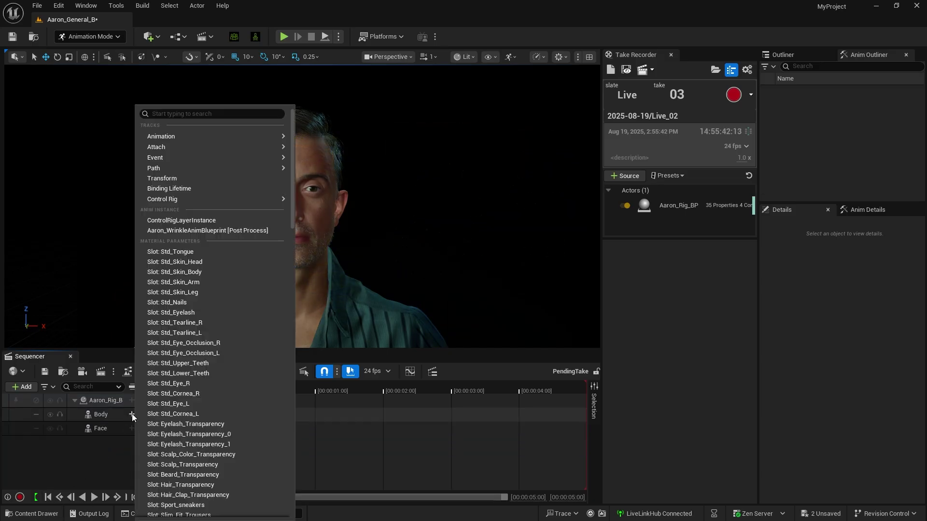
pyautogui.moveTo(243, 136)
pyautogui.click(381, 202)
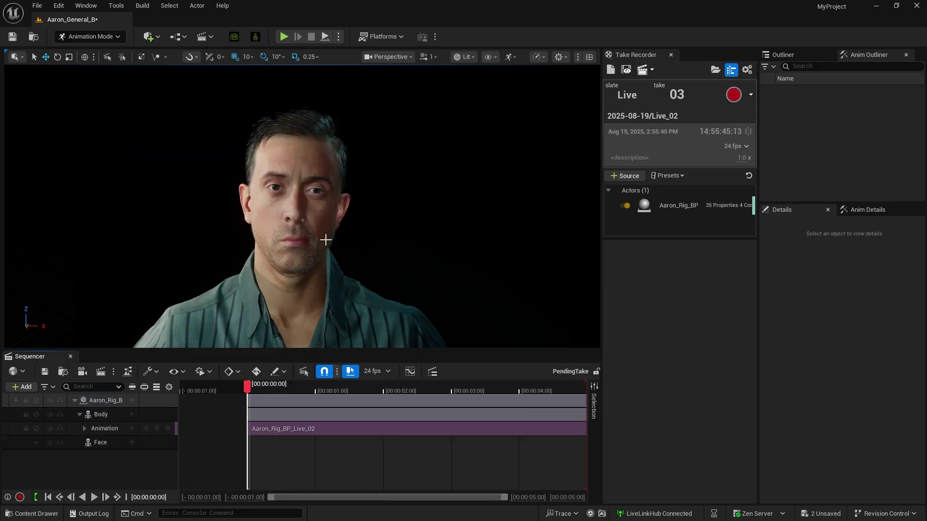
pyautogui.click(132, 441)
pyautogui.moveTo(270, 54)
pyautogui.click(374, 123)
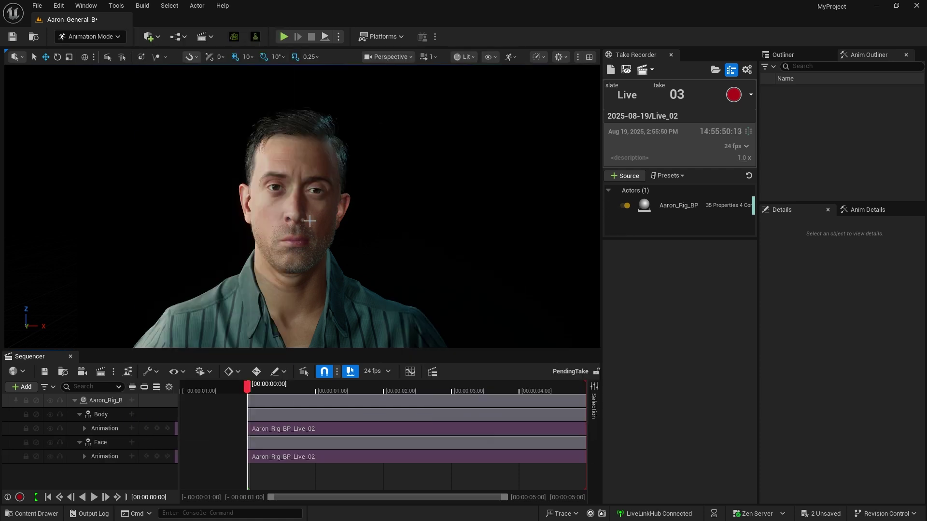
pyautogui.click(94, 497)
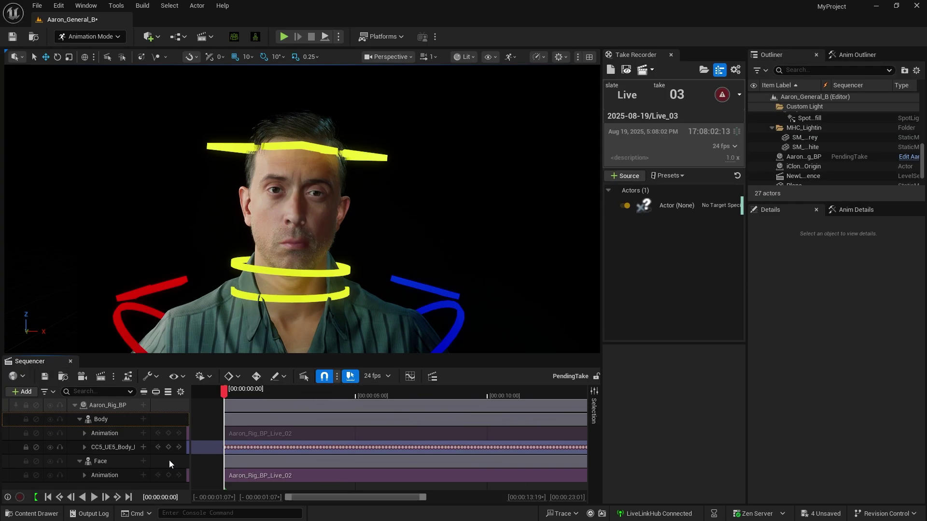
# - Bake the Face track's animation to the CC5_HD_Face_Rig control rig and play back the result
pyautogui.click(112, 461)
pyautogui.rightClick(112, 461)
pyautogui.moveTo(227, 277)
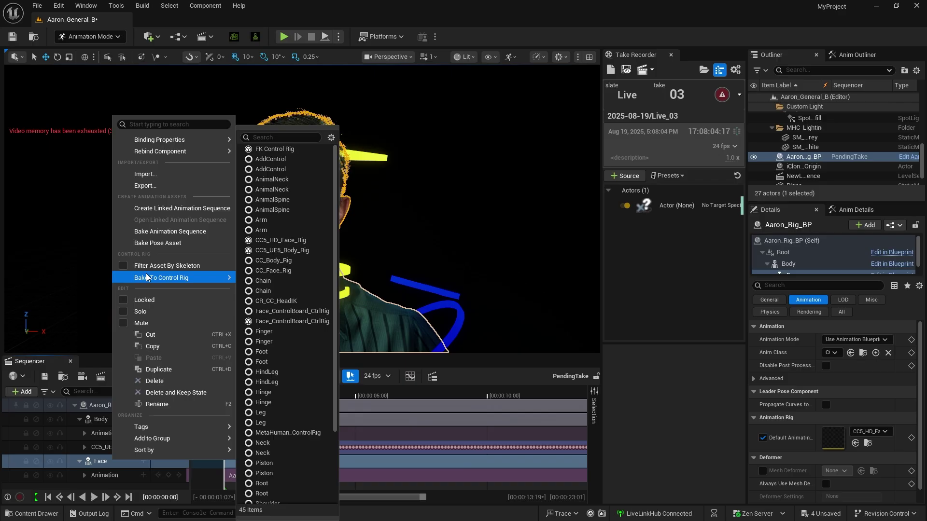
pyautogui.click(290, 241)
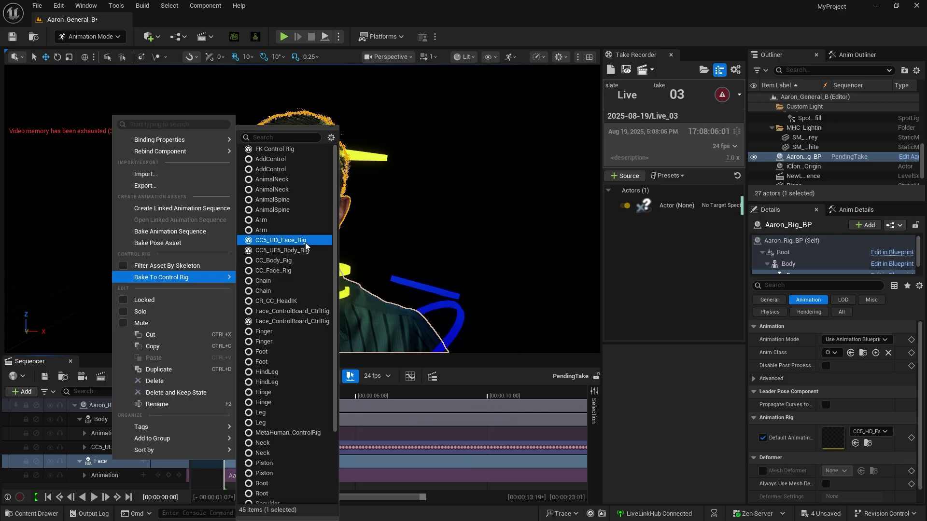
pyautogui.click(305, 244)
pyautogui.click(528, 368)
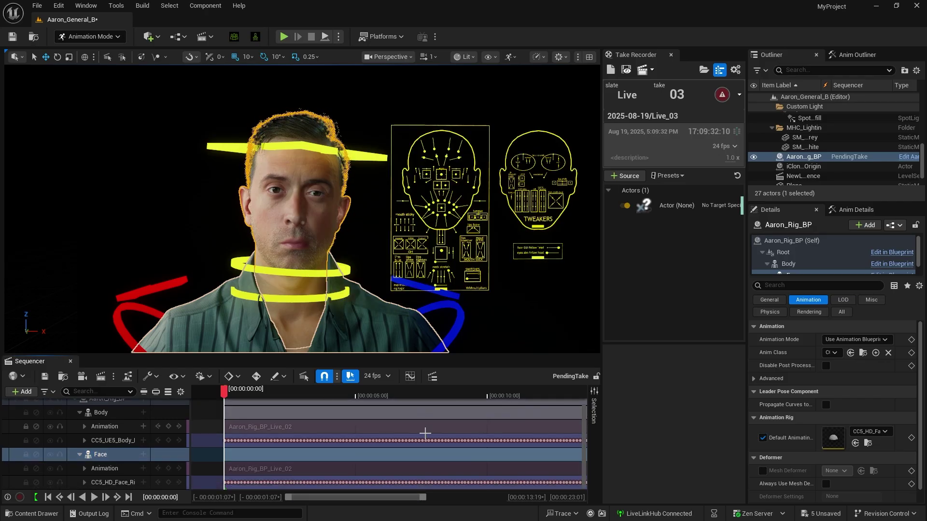
pyautogui.click(94, 497)
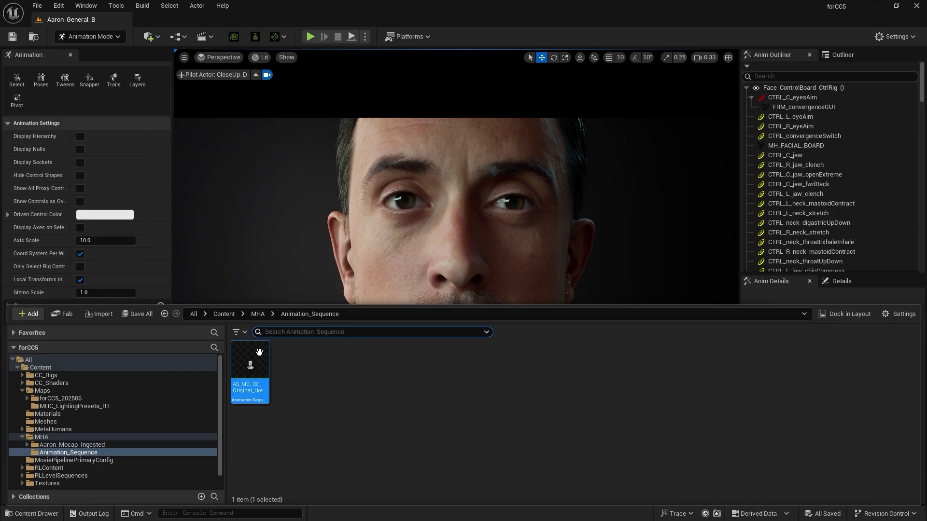
# - Export the AS_MC_02_Original_Host_002_2 animation sequence as CC/IC facial animation into the Desktop folder MHA to CC IC\Aaron\1
pyautogui.rightClick(259, 352)
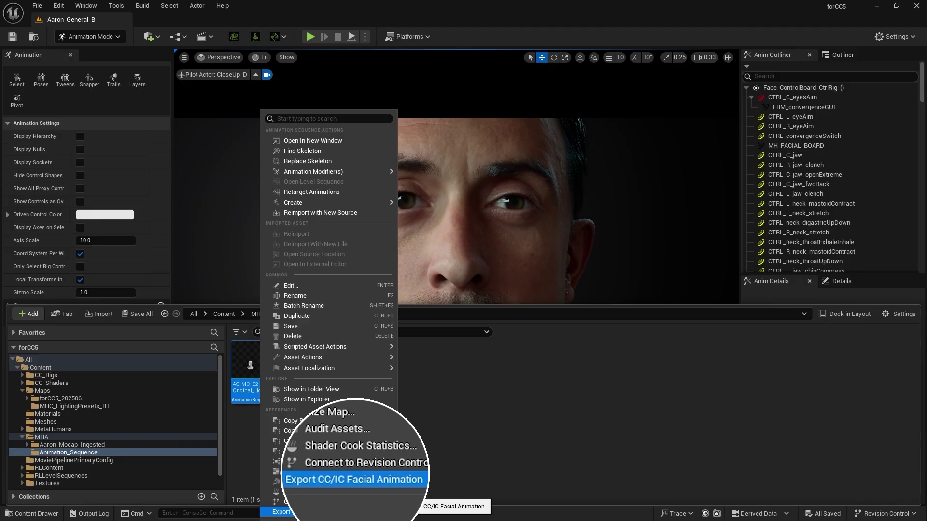
pyautogui.click(309, 512)
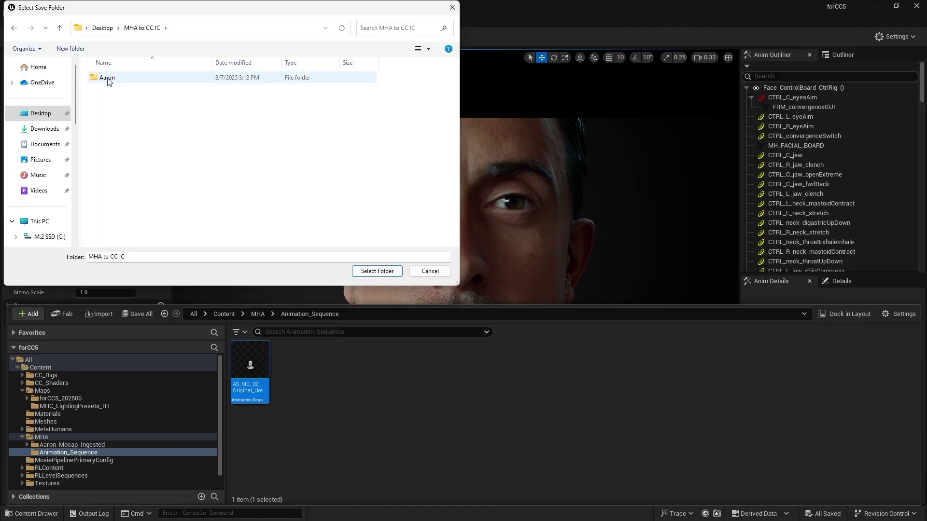
pyautogui.doubleClick(108, 77)
pyautogui.doubleClick(108, 77)
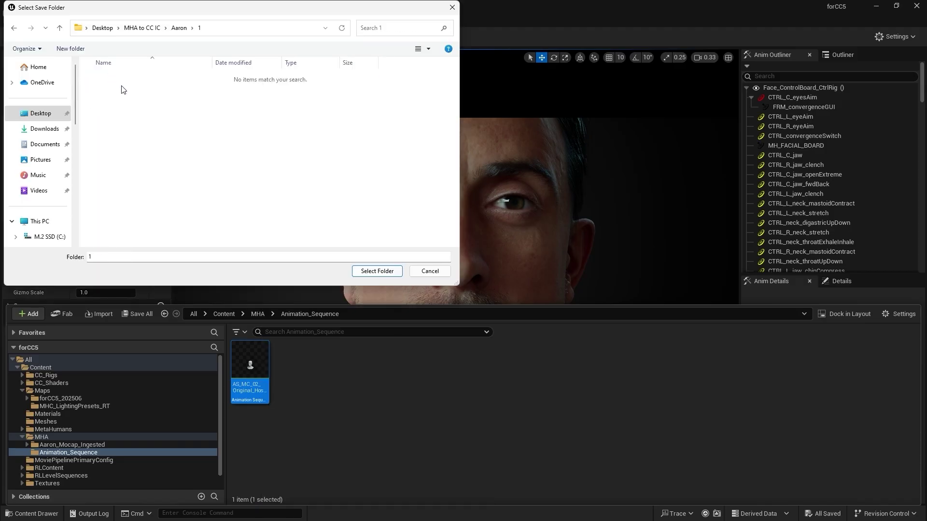
pyautogui.click(368, 273)
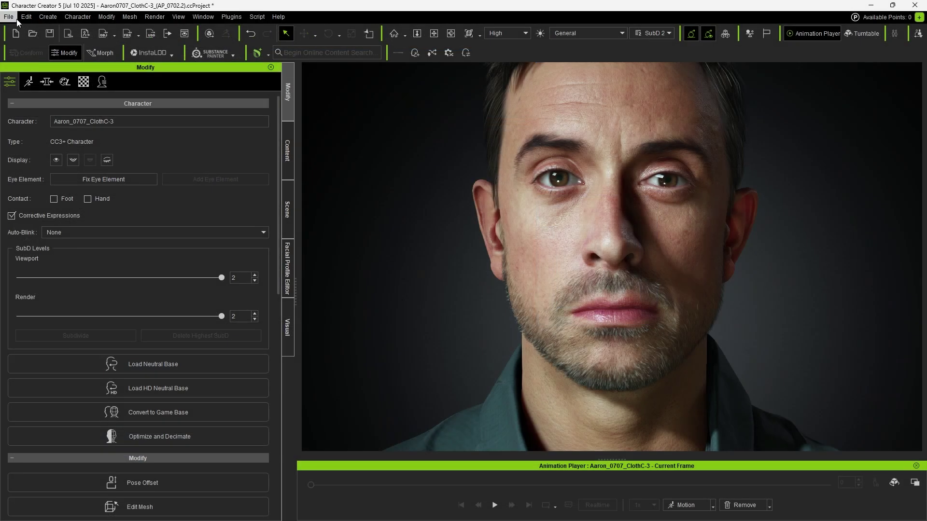
# - Switch to Character Creator 5 and import AS_head+body_V2_MHA_anim.csv as Unreal MetaHuman Animator facial animation
pyautogui.click(12, 17)
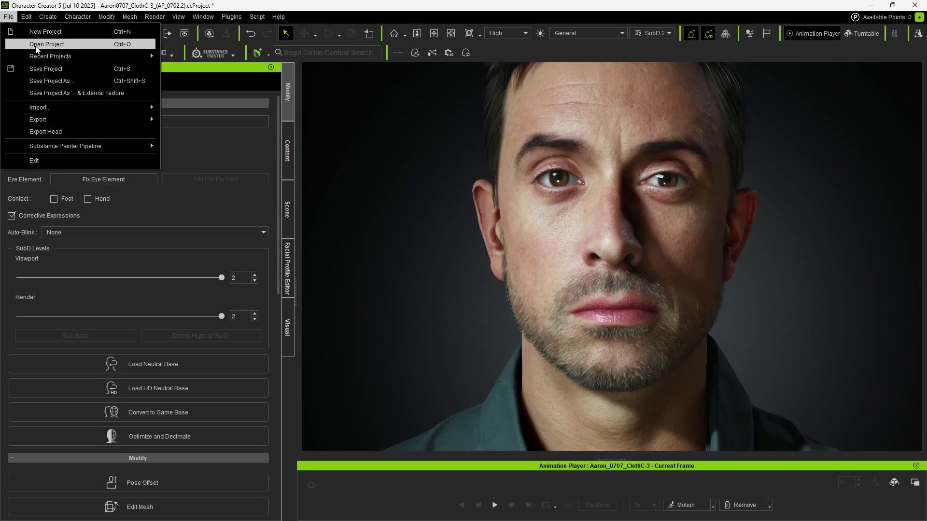
pyautogui.moveTo(96, 107)
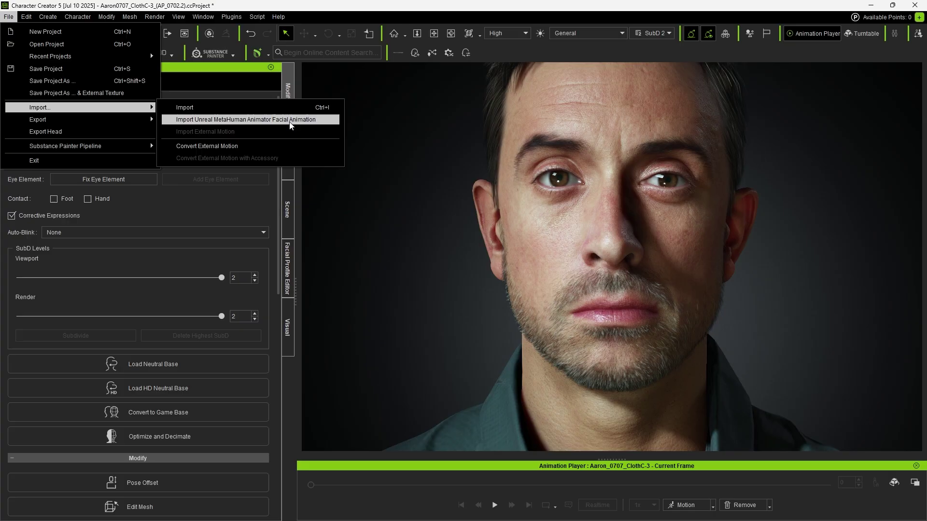
pyautogui.click(324, 121)
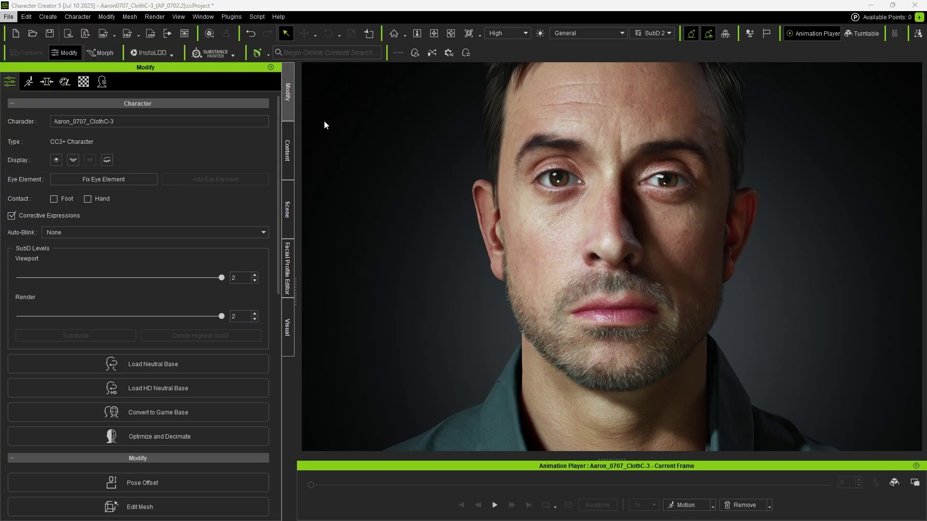
pyautogui.click(549, 103)
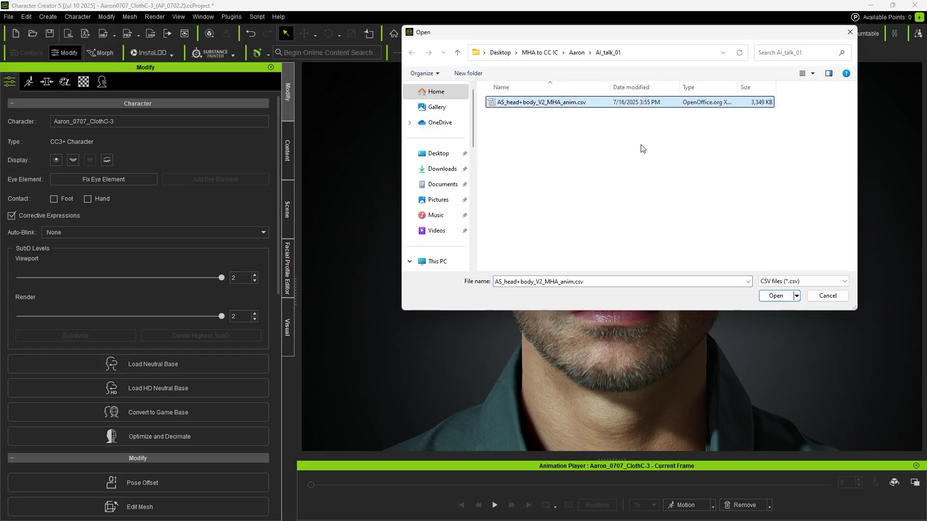
pyautogui.click(775, 295)
pyautogui.click(428, 290)
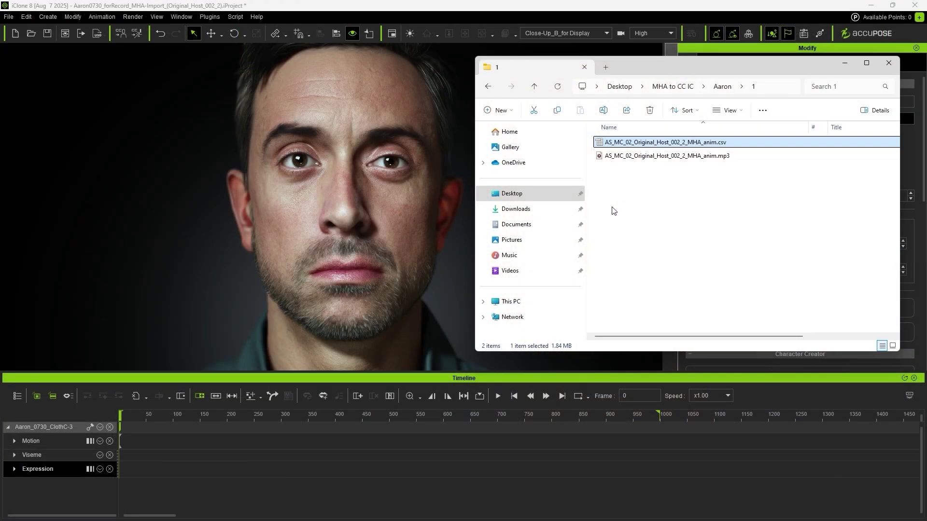
# - Switch to iClone 8, import the AS_MC_02_Original_Host_002_2_MHA_anim MetaHuman facial animation, and expand the character's Viseme track
pyautogui.click(635, 157)
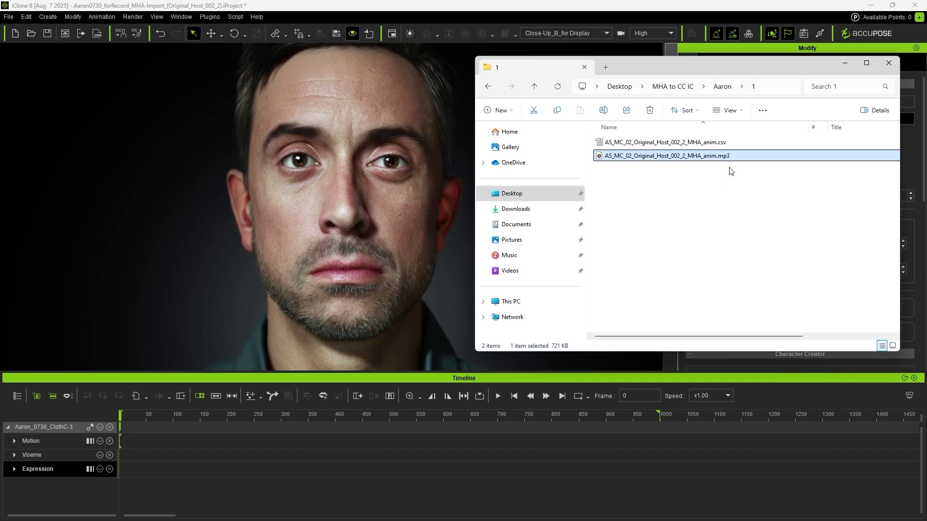
pyautogui.click(8, 16)
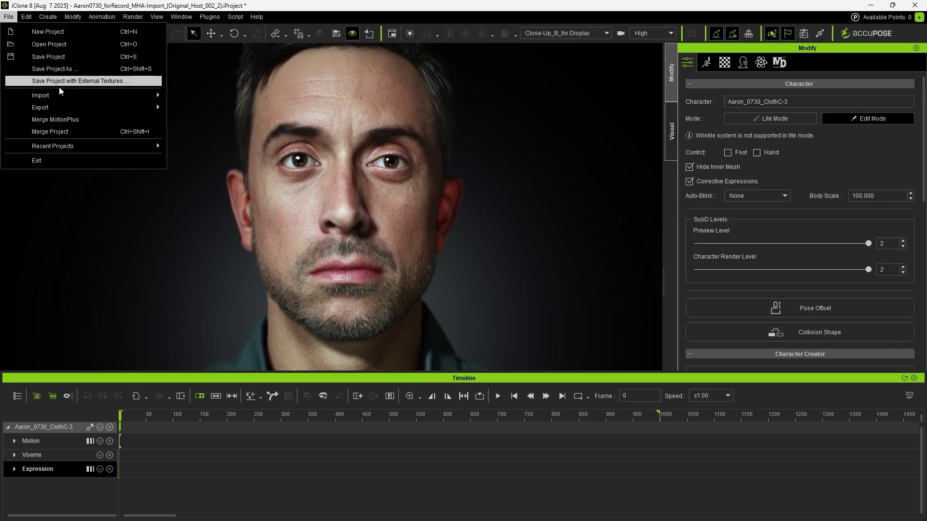
pyautogui.moveTo(144, 95)
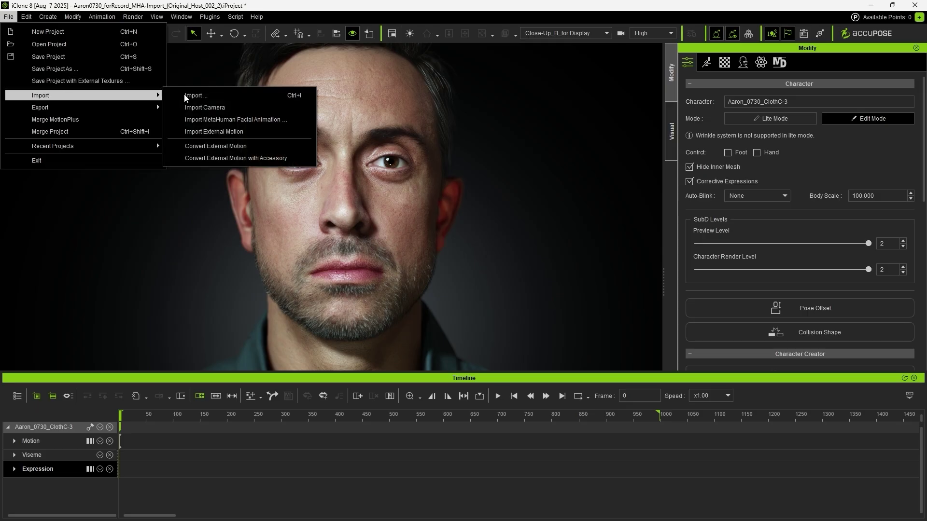
pyautogui.click(295, 120)
pyautogui.click(386, 327)
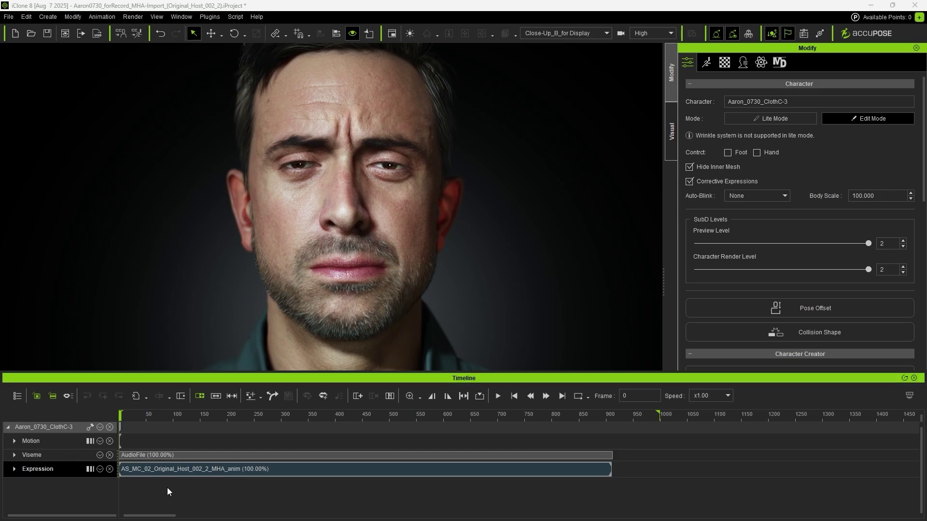
pyautogui.click(15, 457)
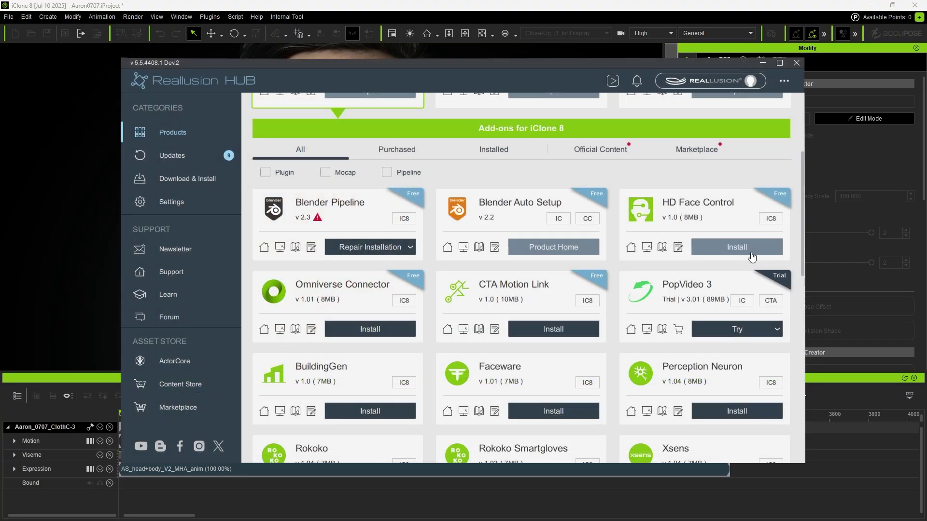
# - Install the HD Face Control add-on and its prerequisites from Reallusion Hub, and open HD Face Control in iClone
pyautogui.click(751, 253)
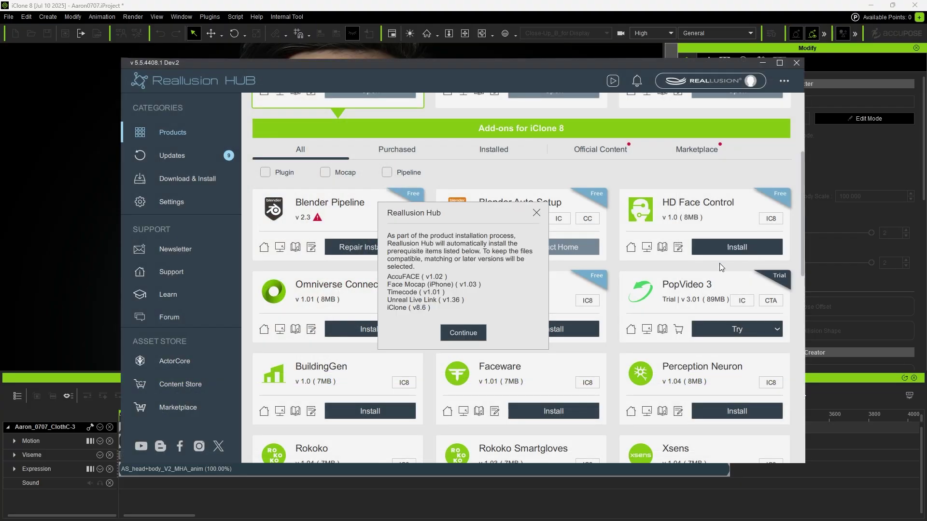
pyautogui.click(479, 331)
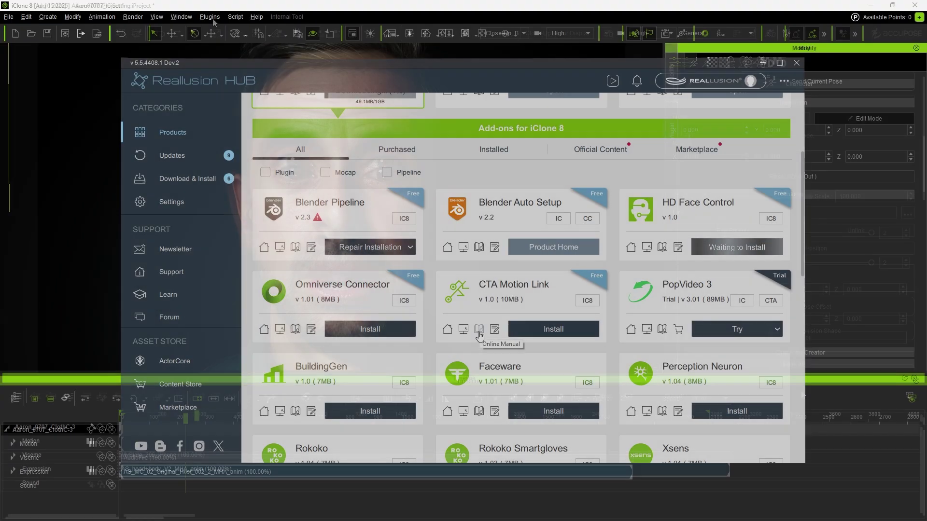
pyautogui.click(211, 18)
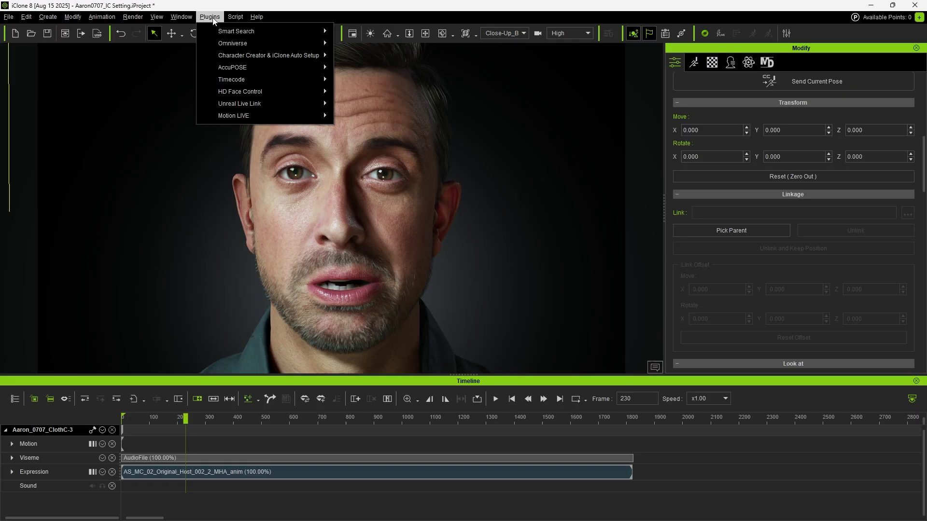
pyautogui.moveTo(246, 92)
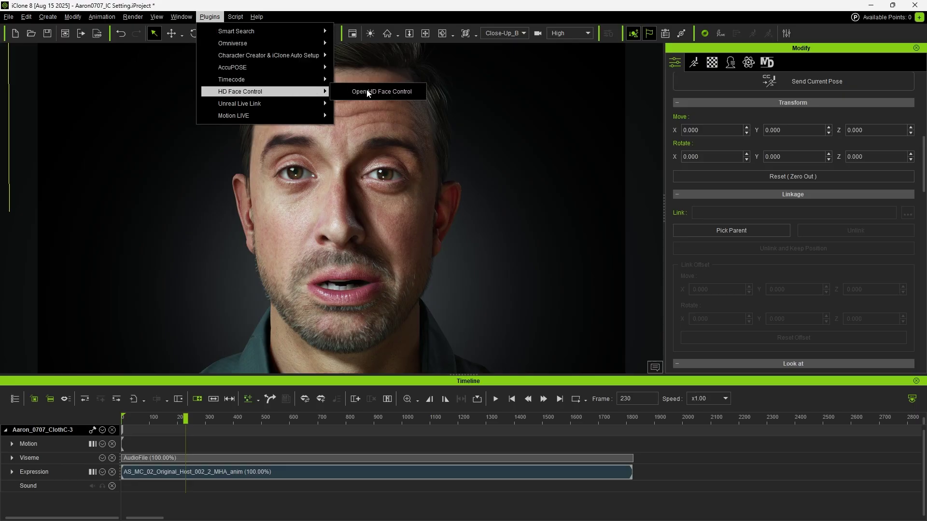
pyautogui.click(413, 91)
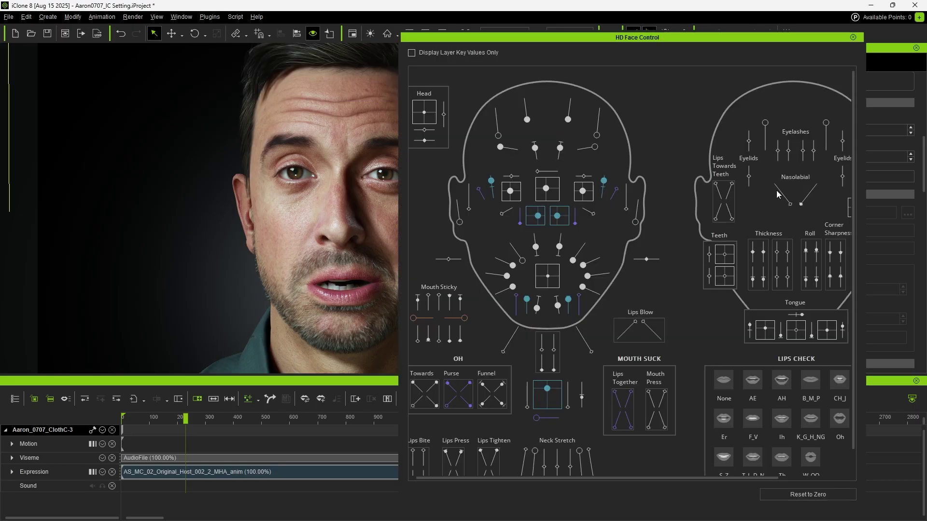
# - Enlarge the HD Face Control window in width and height, and move it away from the character's face
pyautogui.moveTo(864, 227); pyautogui.dragTo(923, 231)
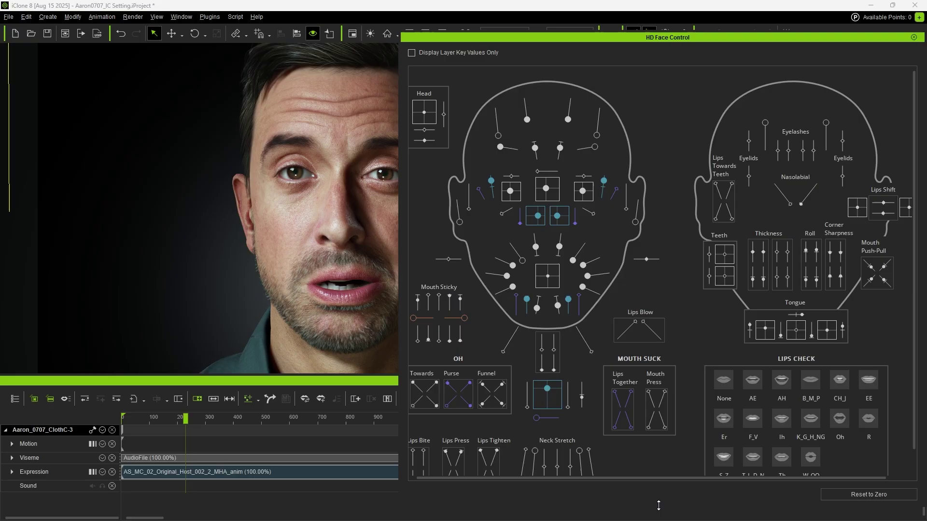
pyautogui.moveTo(658, 505); pyautogui.dragTo(658, 519)
pyautogui.moveTo(483, 36); pyautogui.dragTo(641, 34)
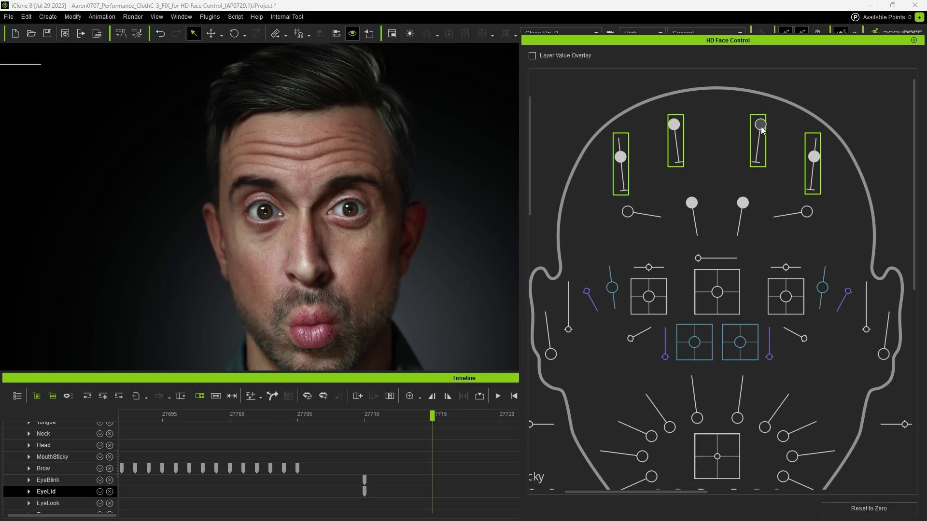
# - Reshape the expression by lowering the four forehead brow controls to rest, reducing the two inner-brow controls, and setting Eye_Squint_Inner_R to 72 with its mirror
pyautogui.moveTo(759, 120); pyautogui.dragTo(761, 177)
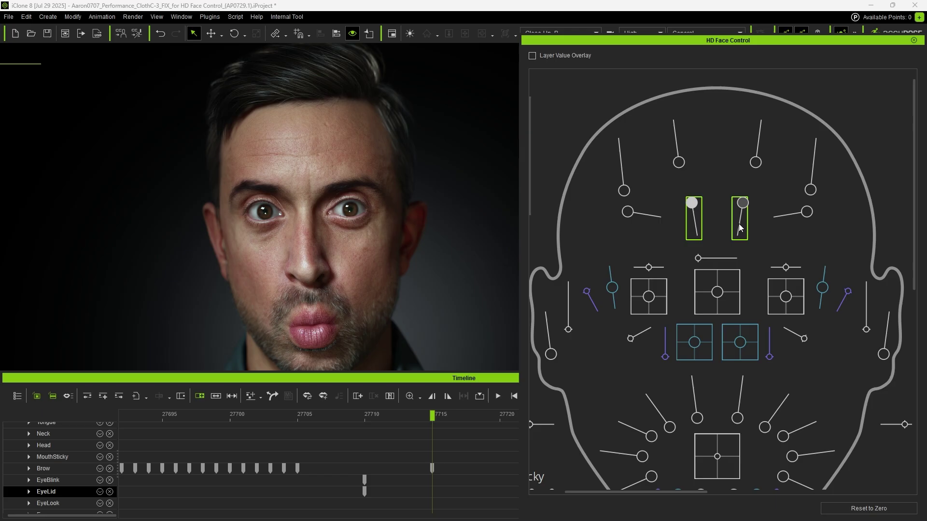
pyautogui.moveTo(693, 206); pyautogui.dragTo(696, 216)
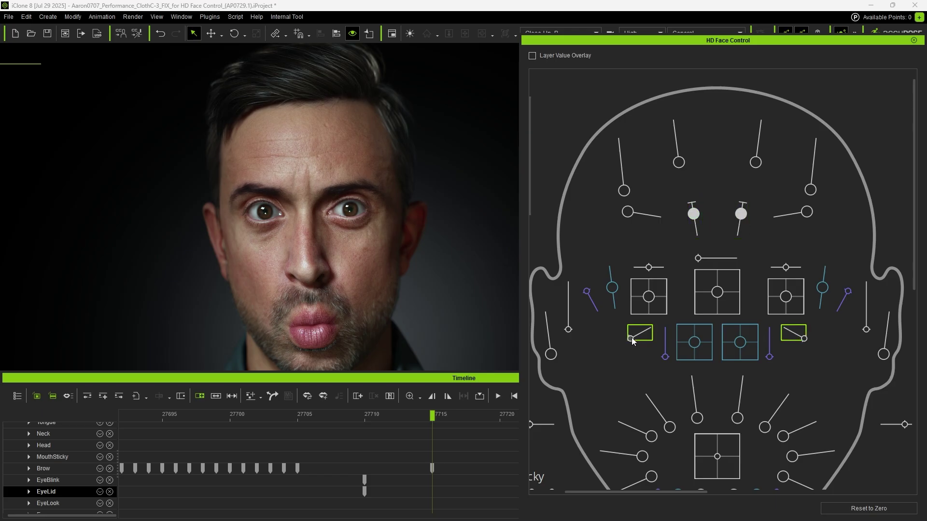
pyautogui.moveTo(632, 341); pyautogui.dragTo(641, 339)
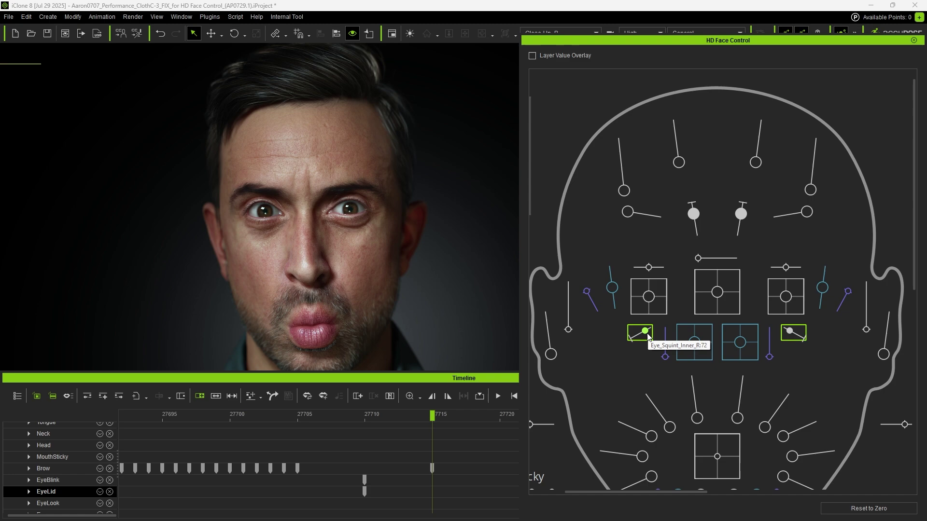